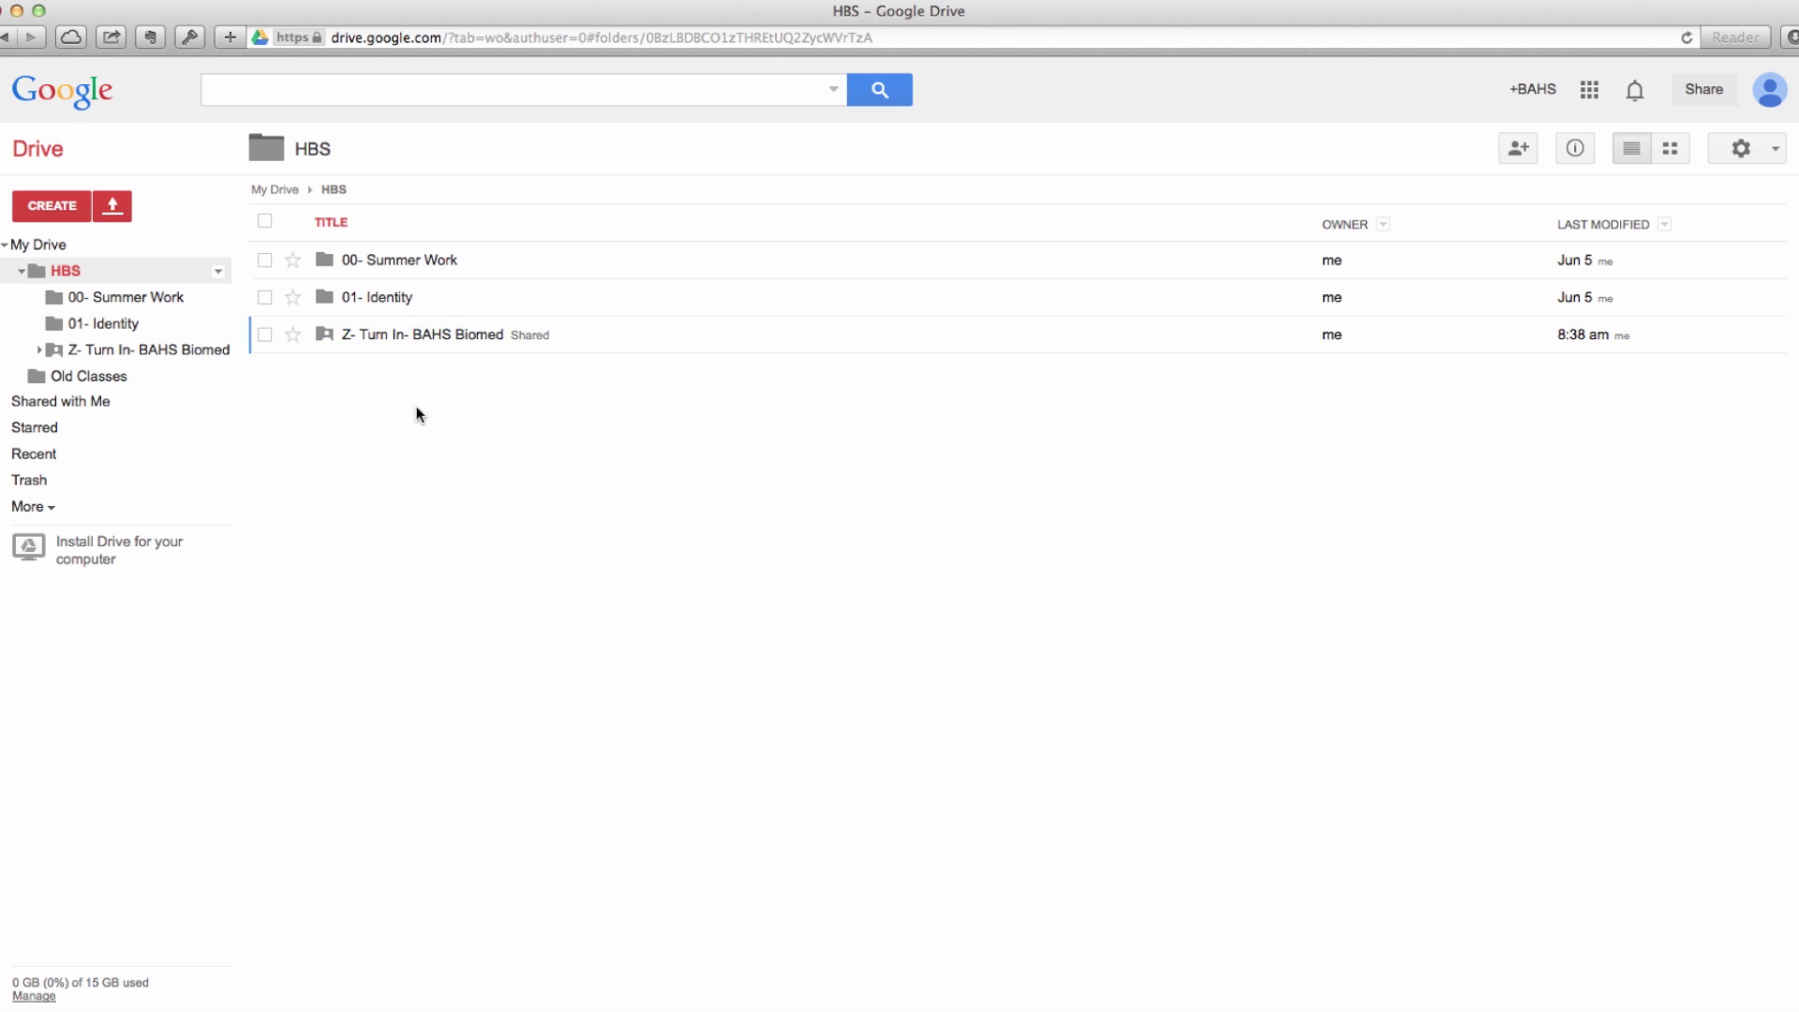
# Step: Open the empty 00- Summer Work folder from the HBS folder list
pyautogui.click(388, 271)
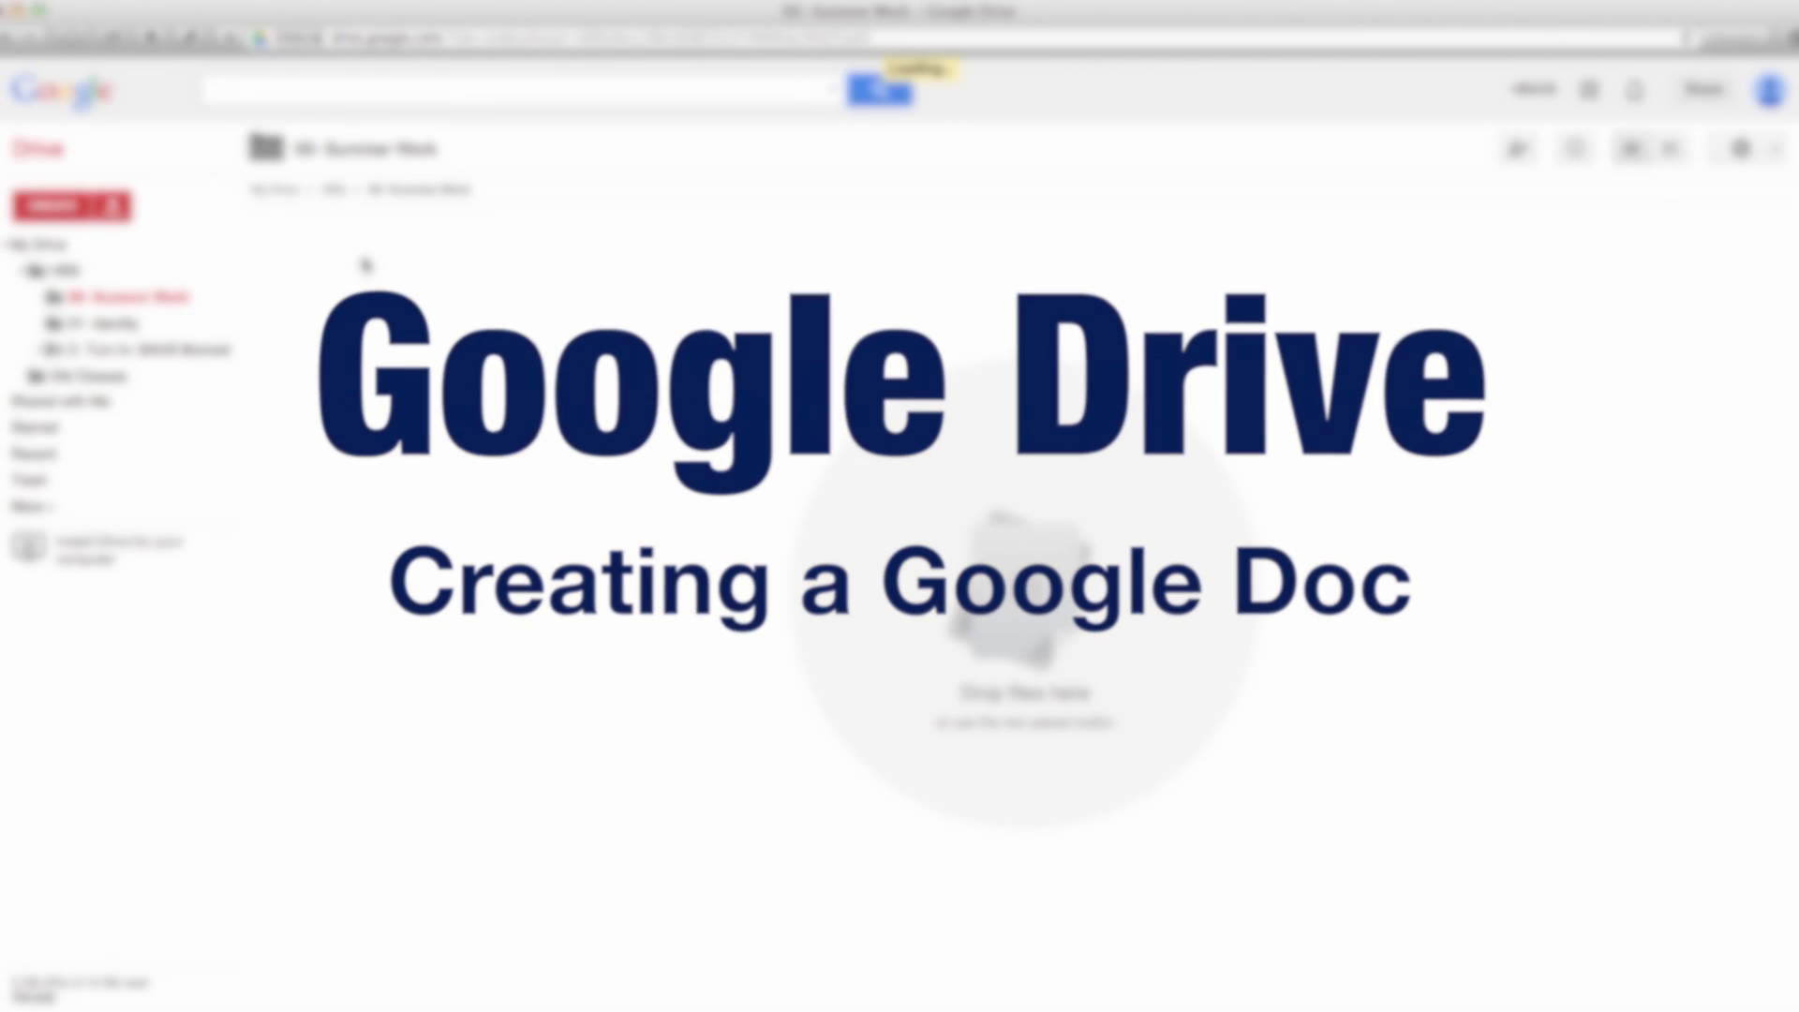
# Step: Show the CREATE menu's list of new file types in 00- Summer Work
pyautogui.click(59, 210)
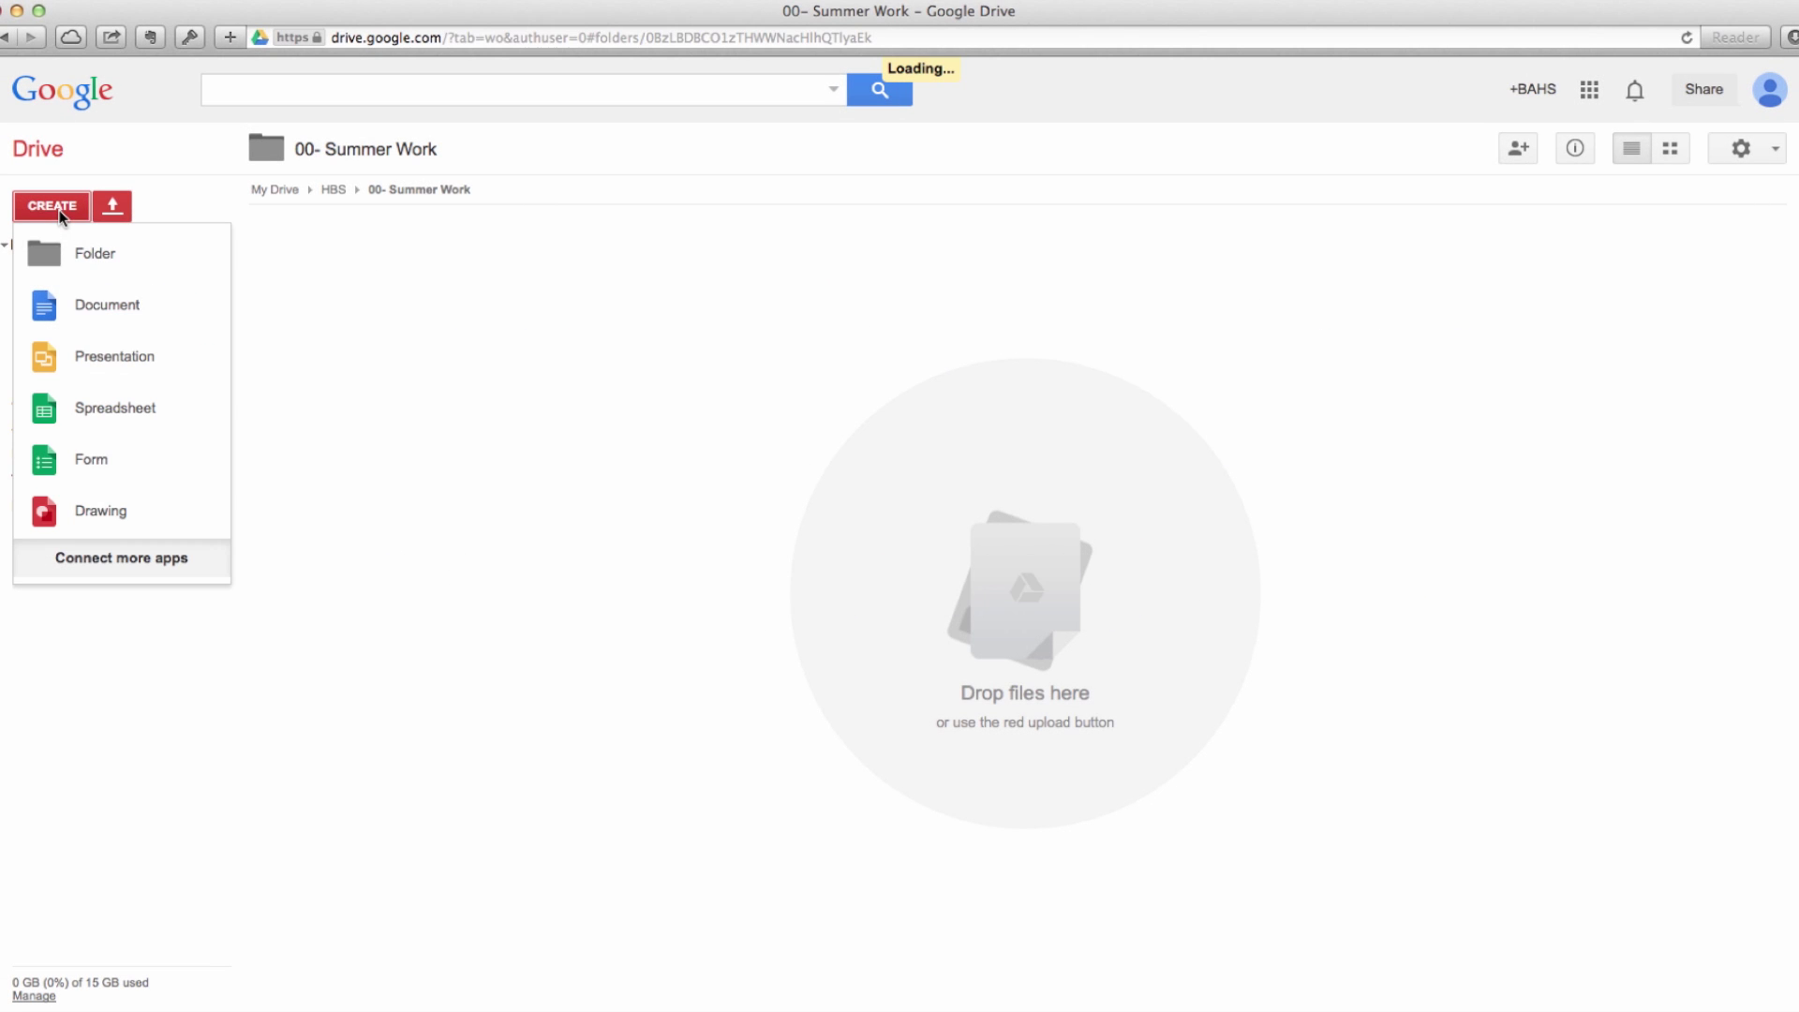
# Step: Create a new blank Document from the CREATE menu, opening in a new tab
pyautogui.click(105, 312)
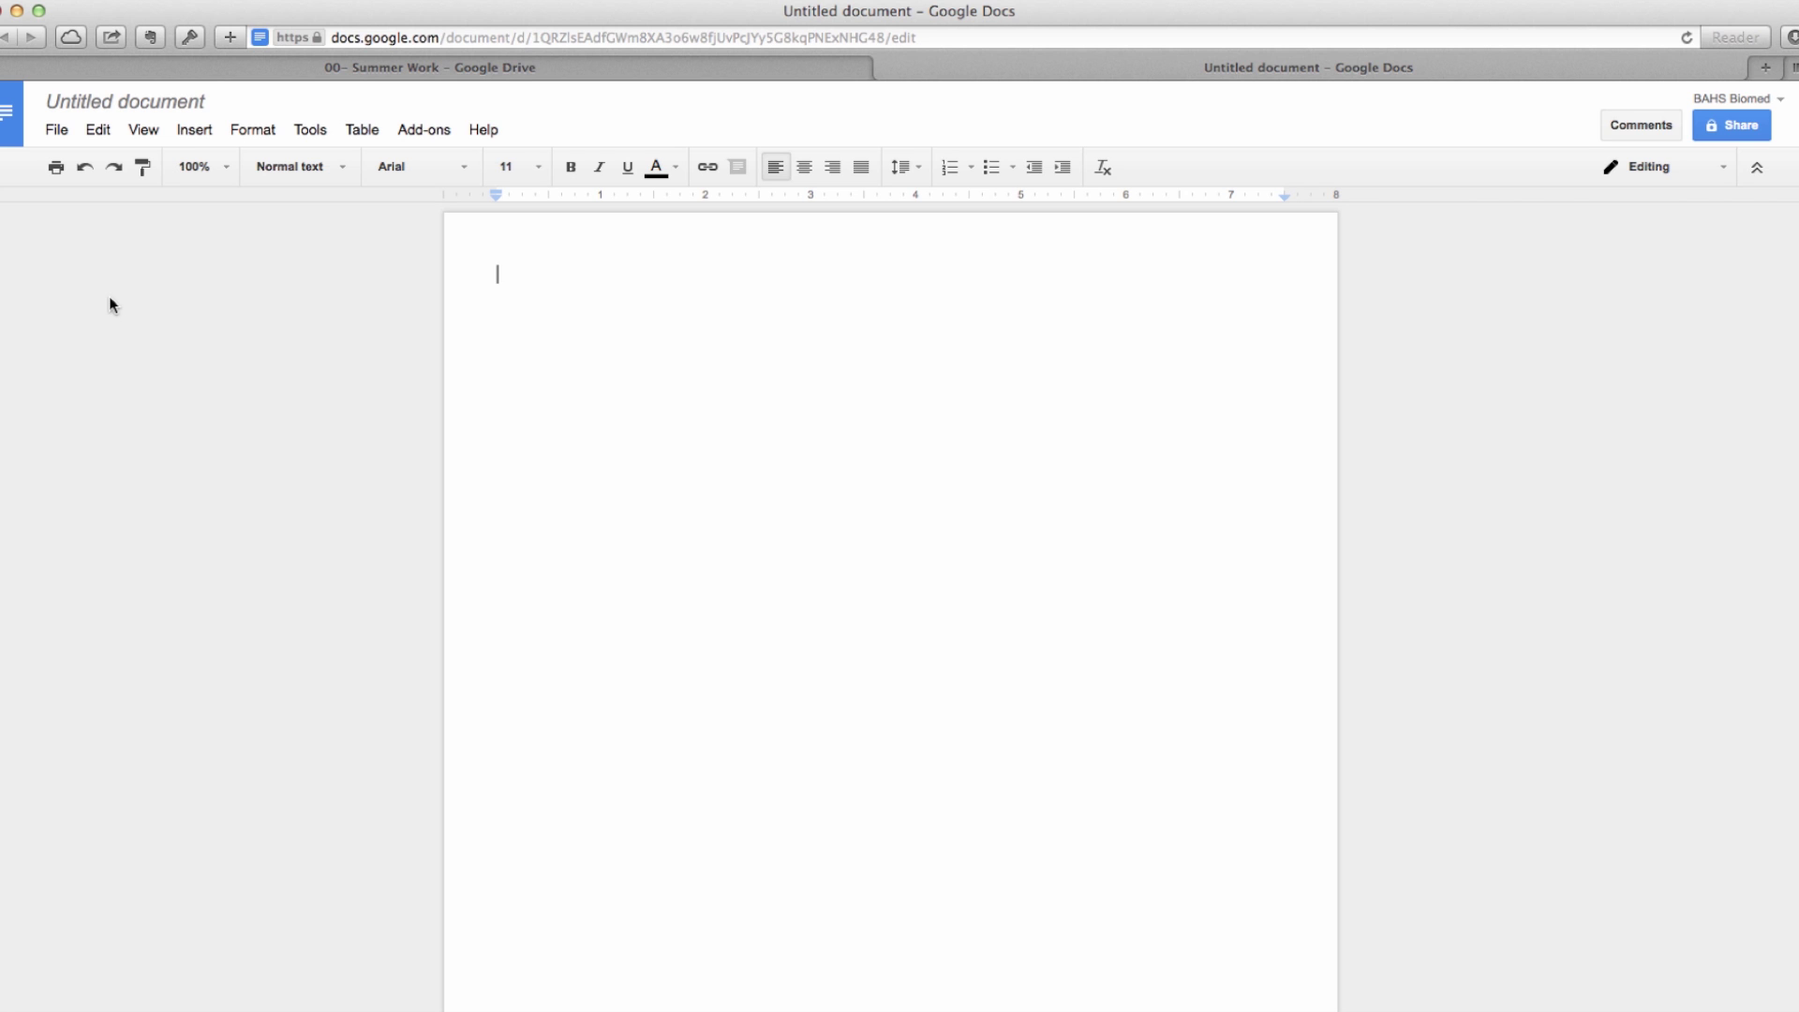
# Step: Rename the Untitled document to 'HBS Summer Work Anatomical Sentences'
pyautogui.click(130, 112)
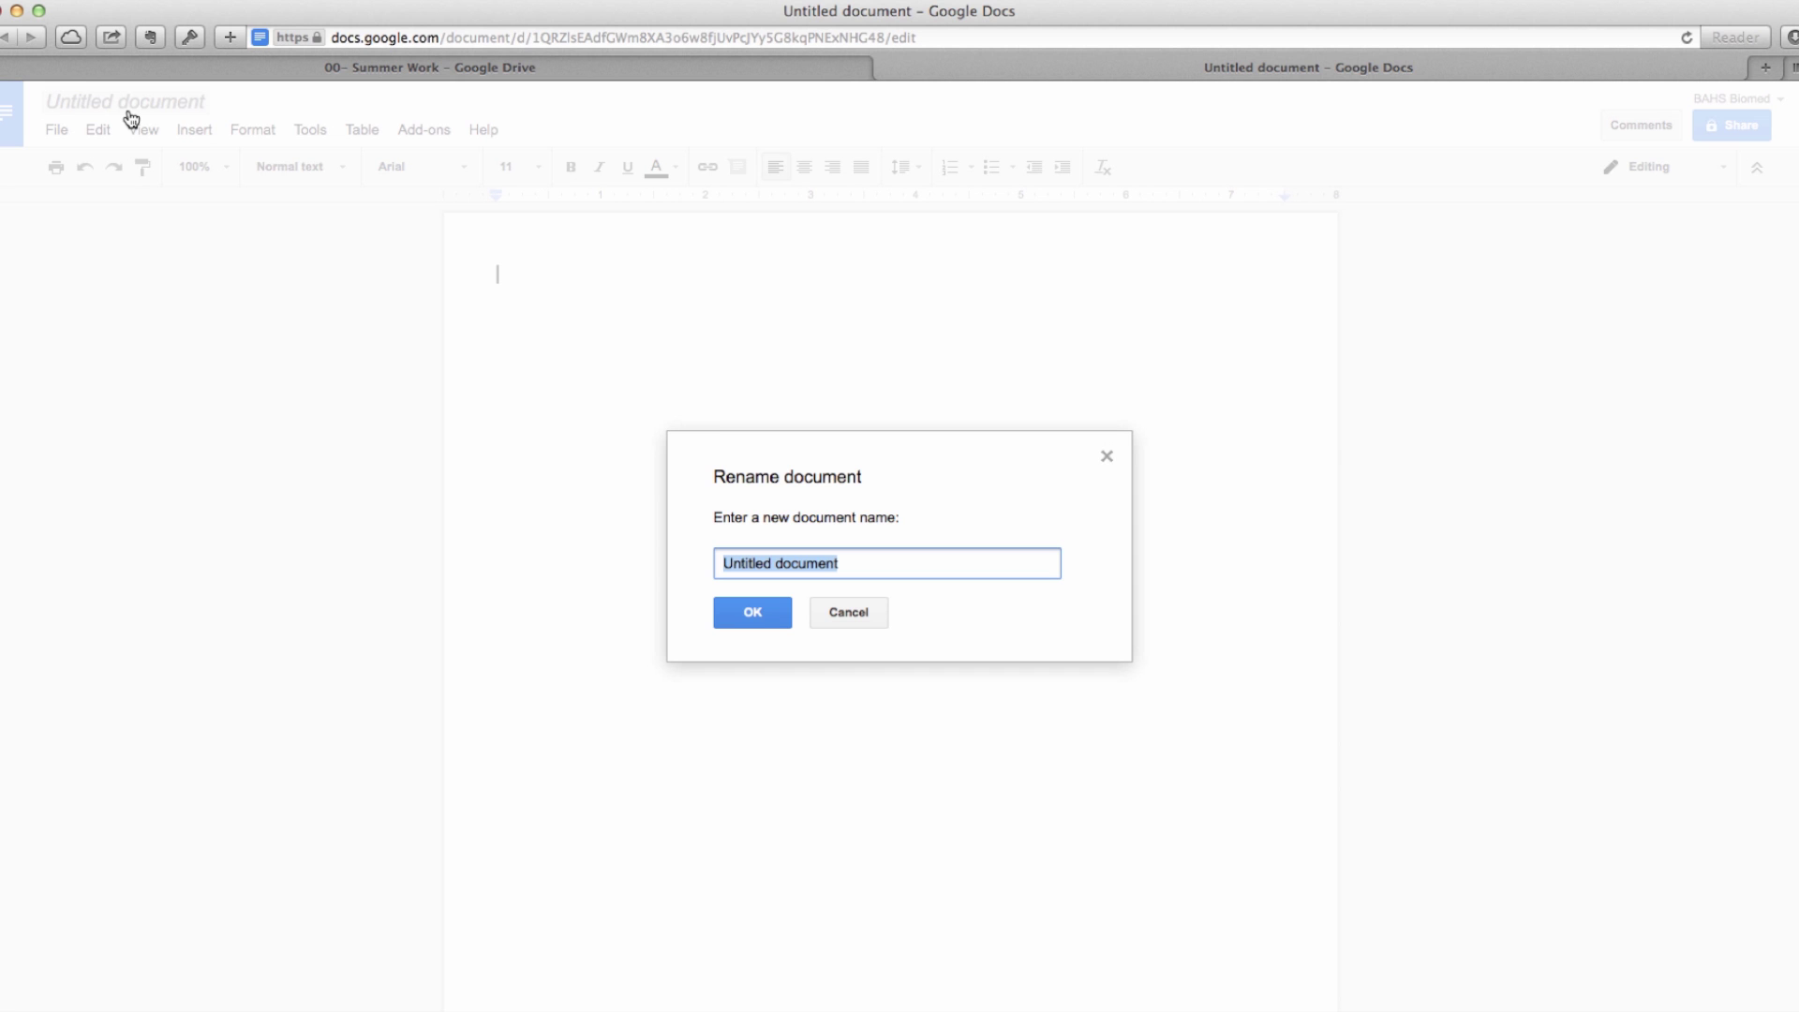
pyautogui.write('HBS Summer Wo')
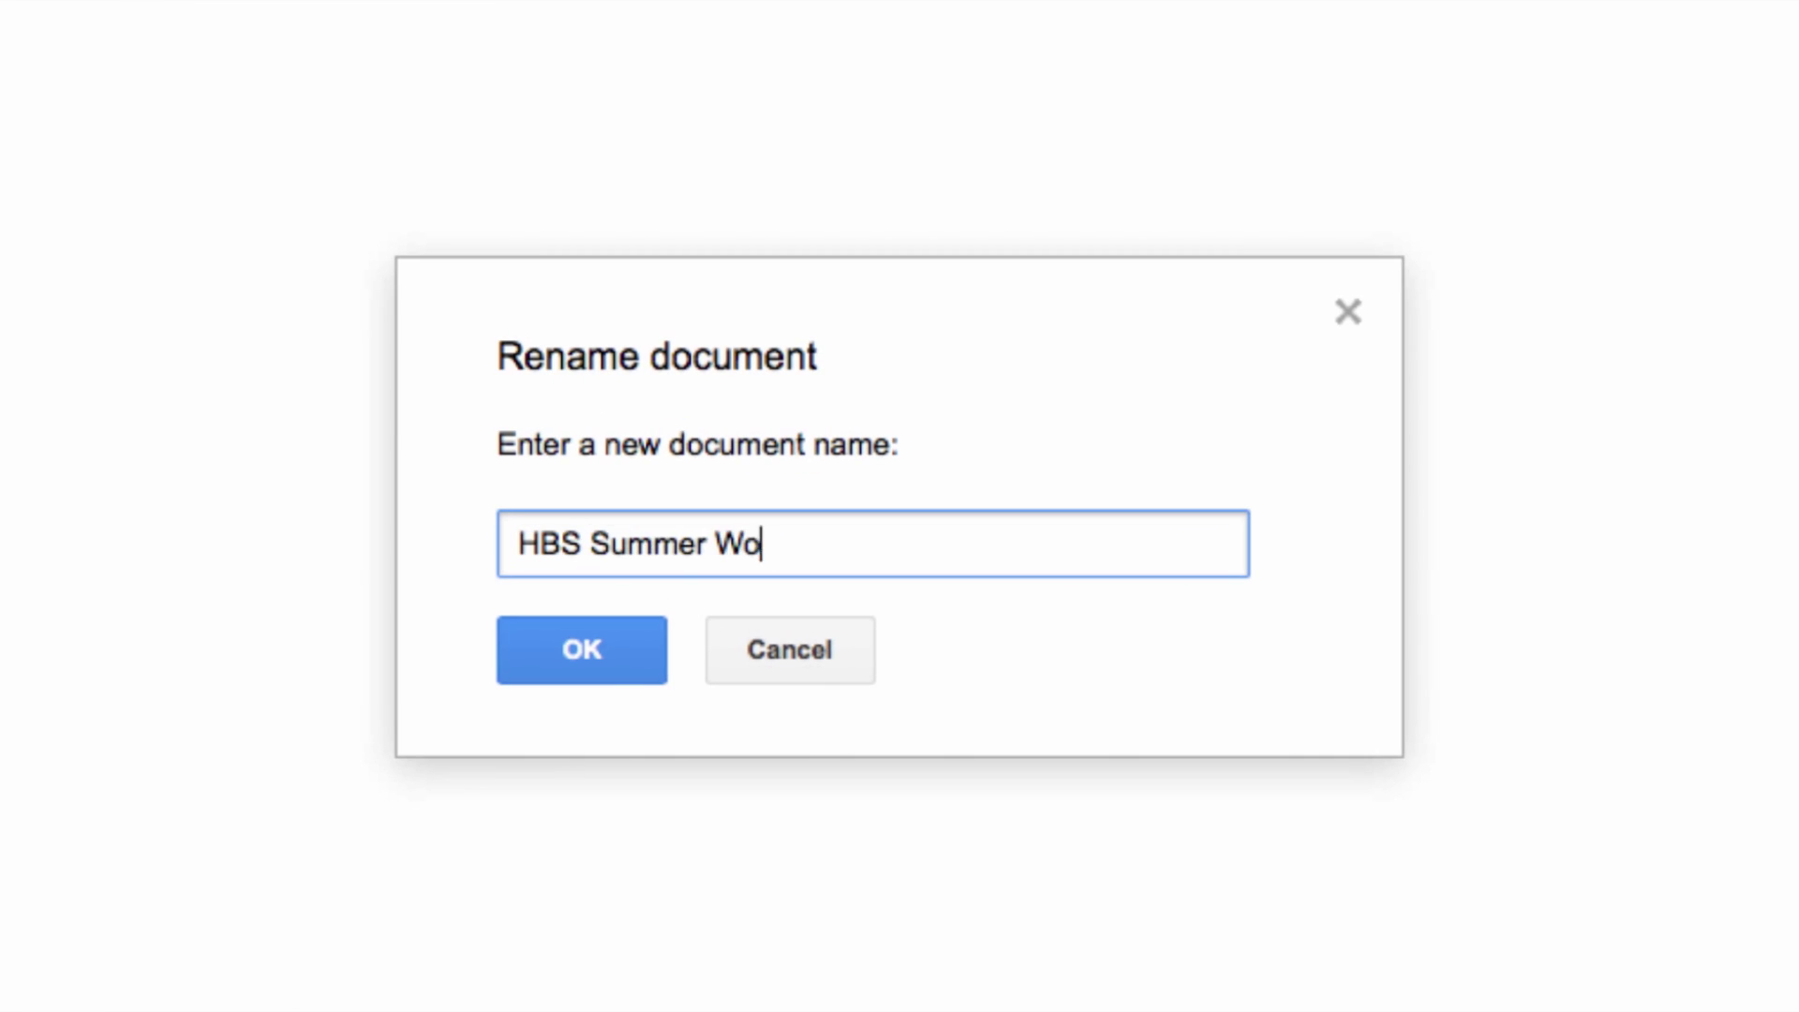
pyautogui.write('rk Anatomical Sentences')
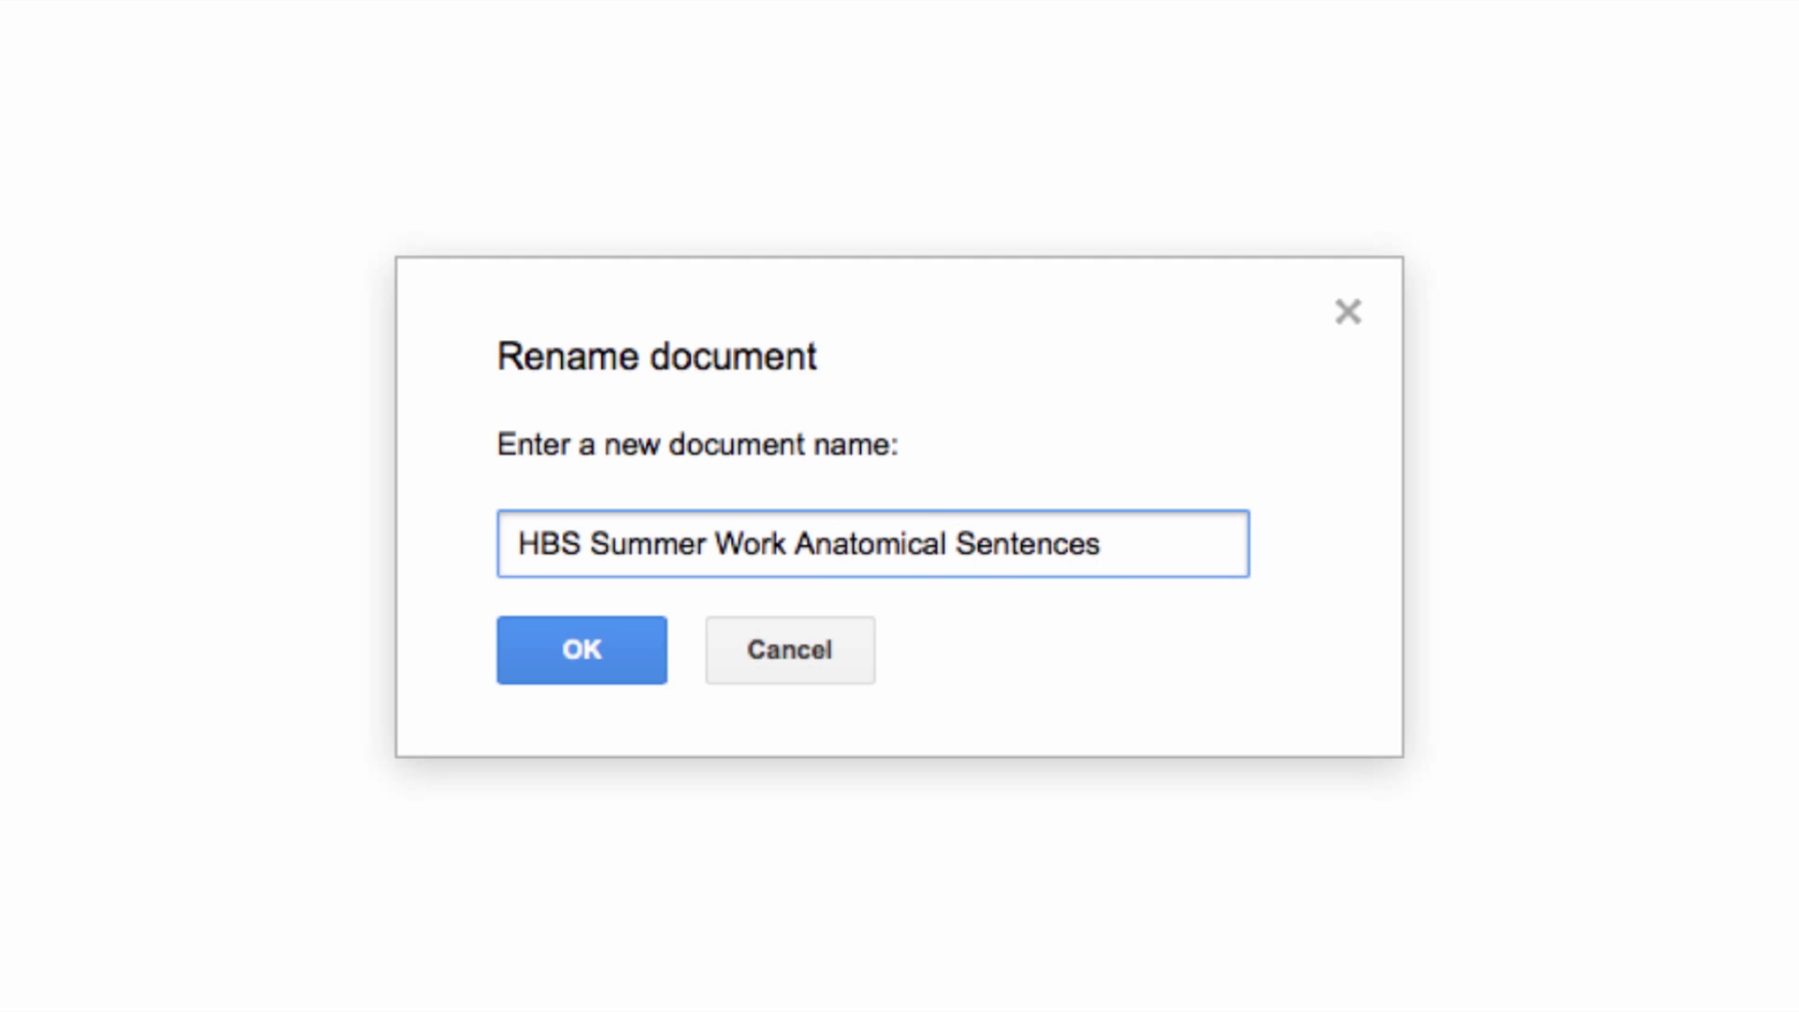
pyautogui.click(632, 646)
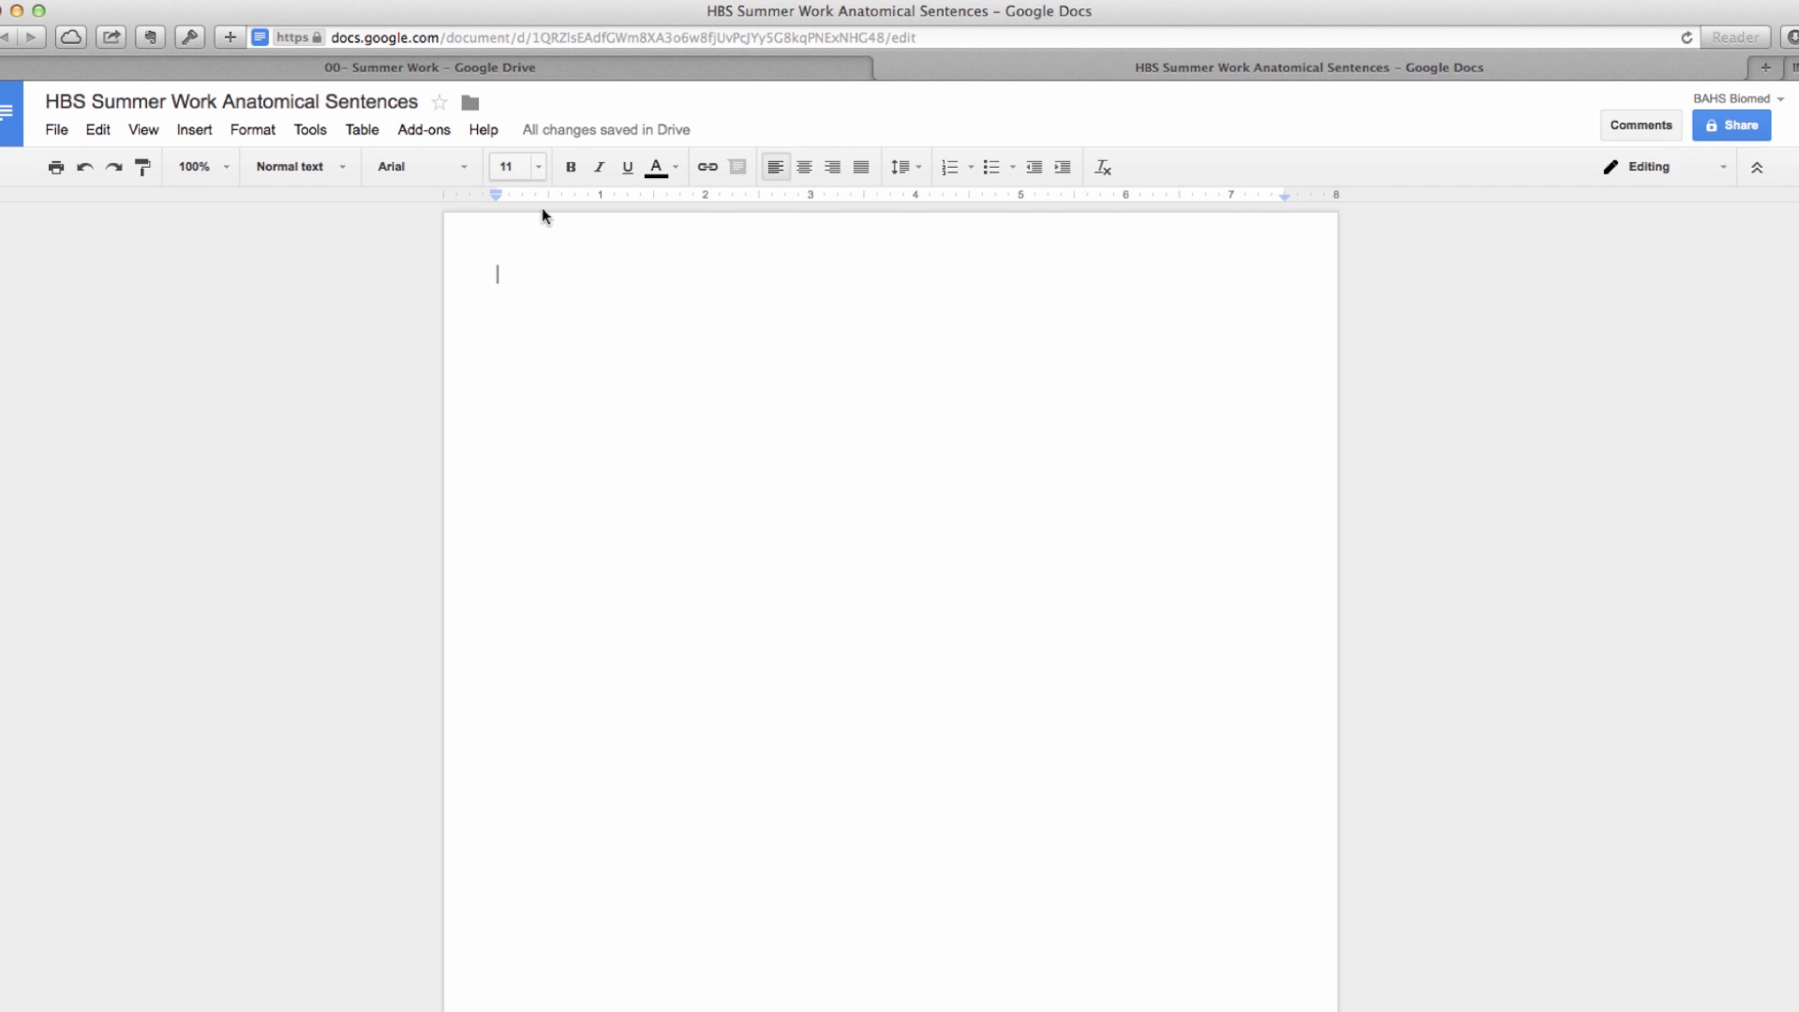
pyautogui.moveTo(542, 137)
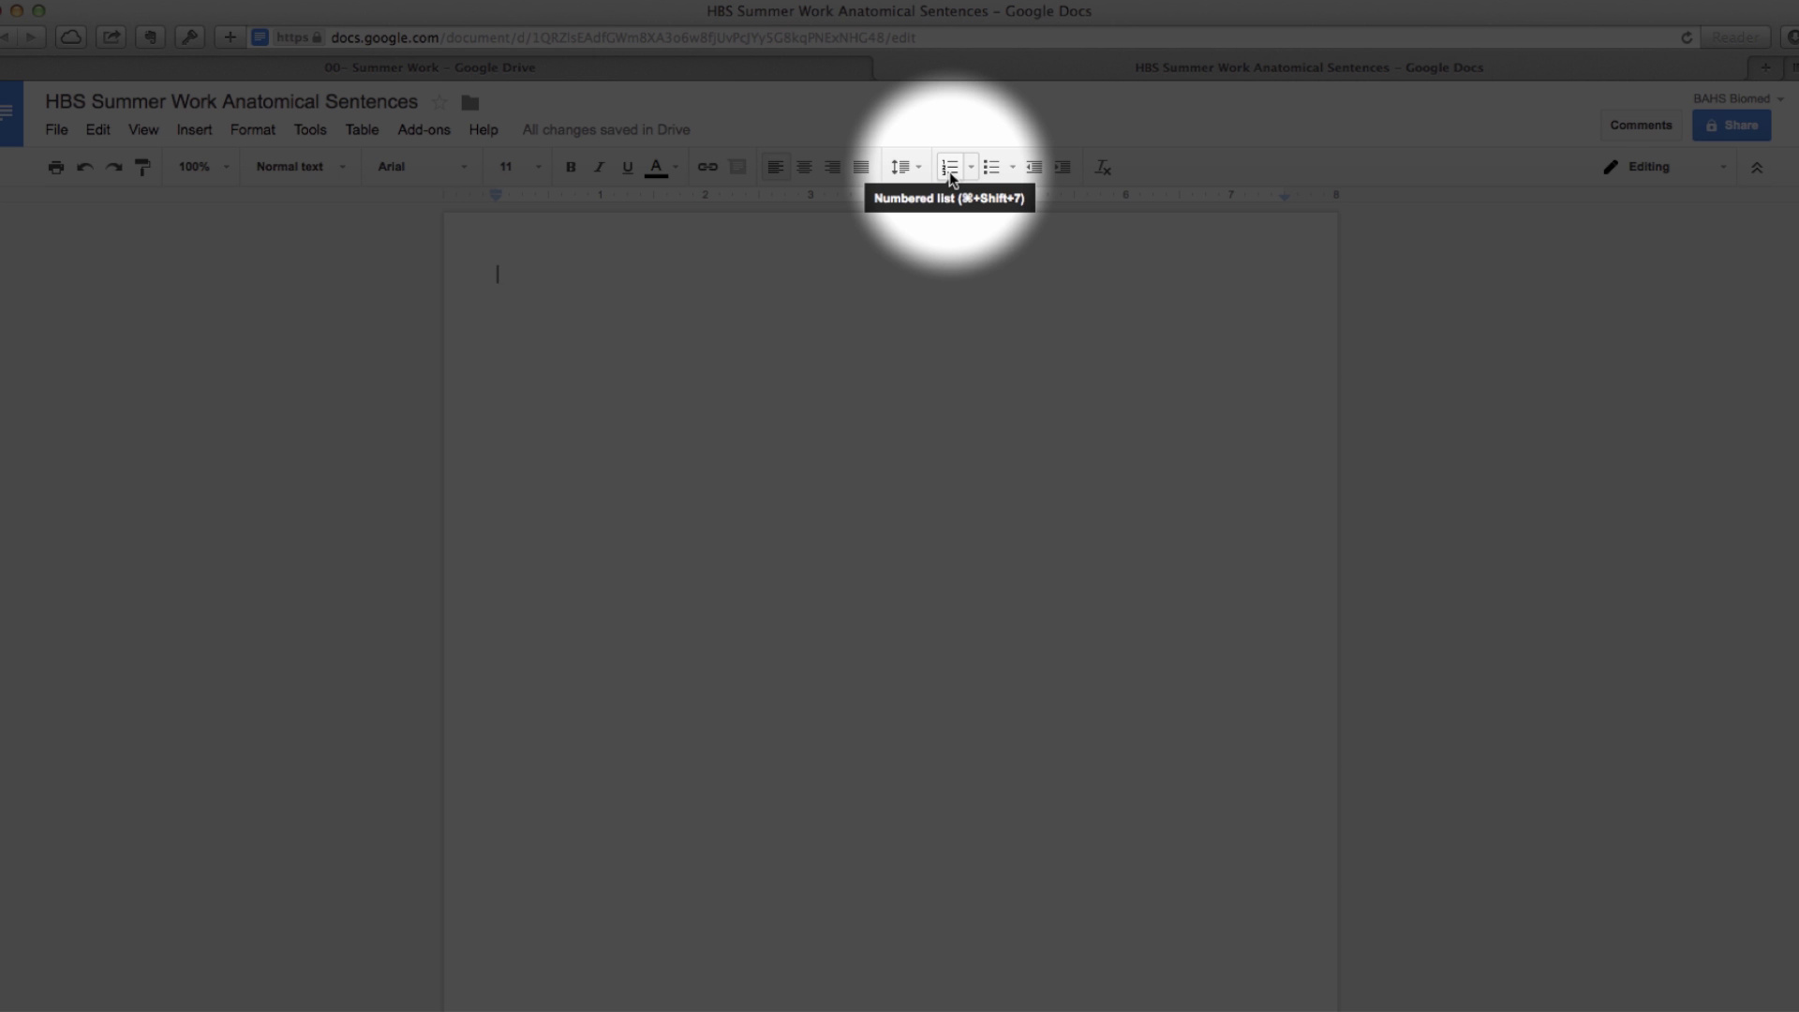
# Step: Start a numbered list whose first item is 'The heart is superior to the pelvis.'
pyautogui.click(949, 171)
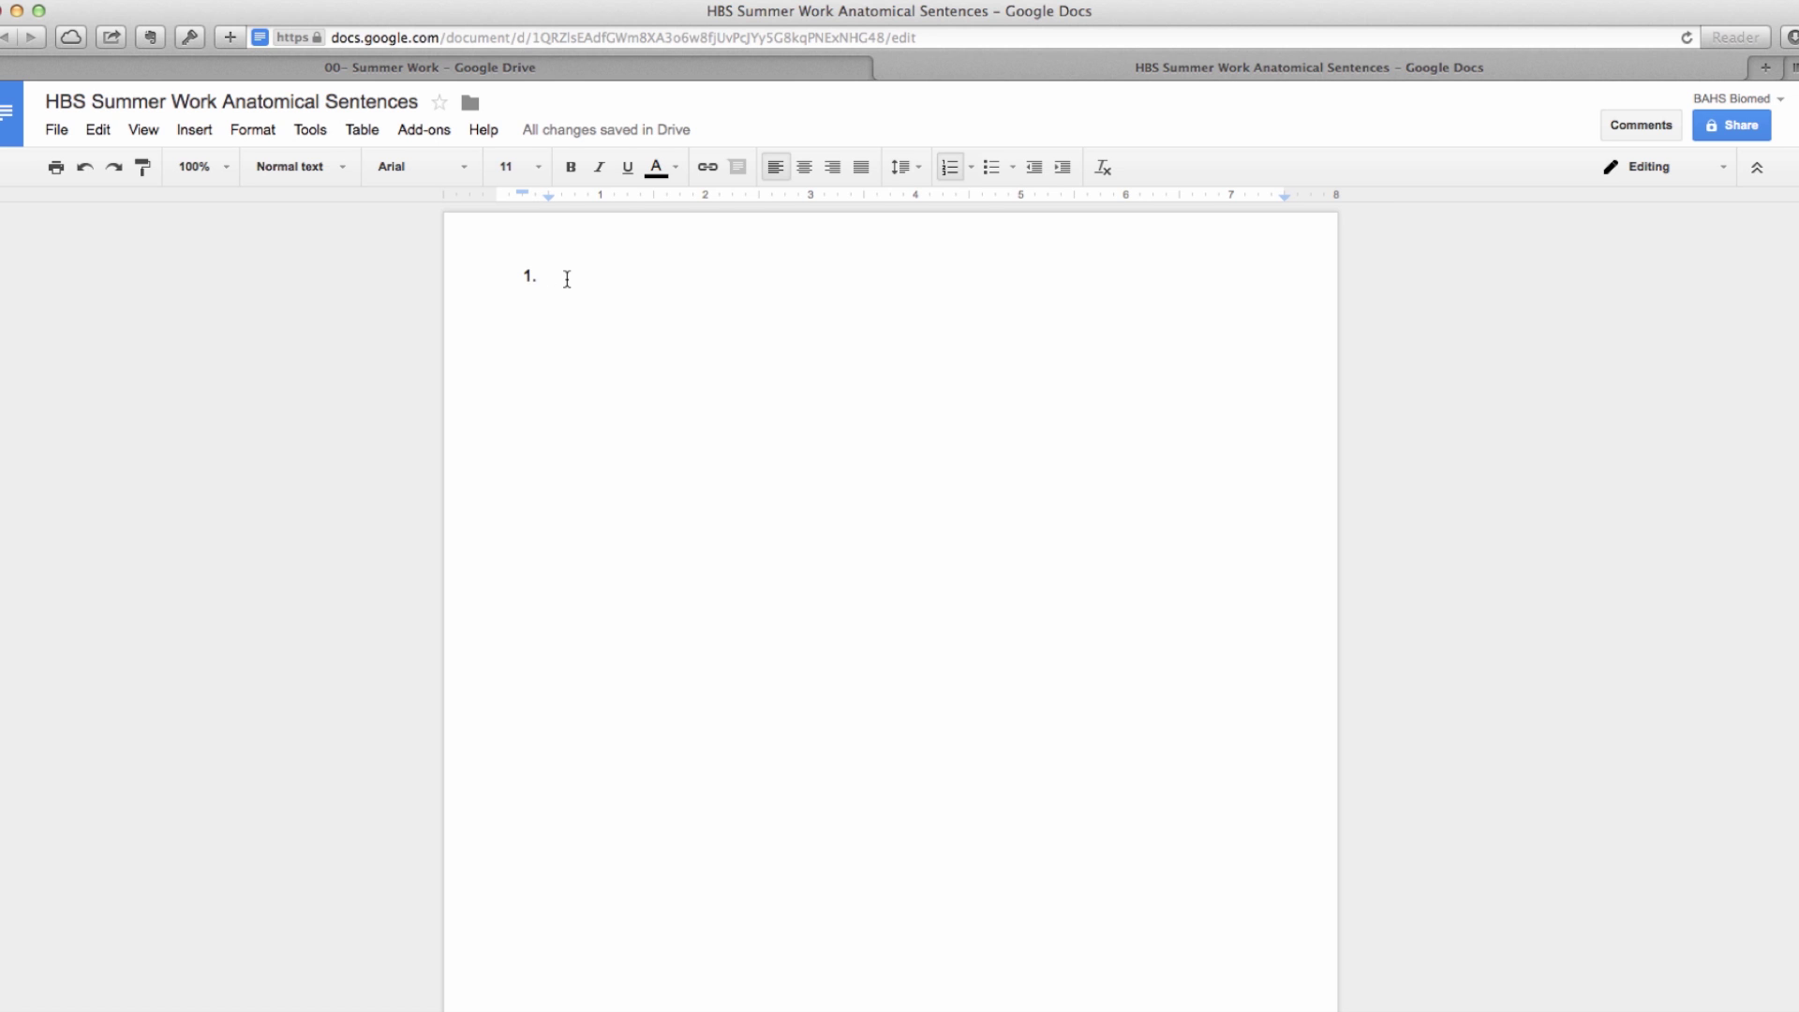
pyautogui.write('The hear')
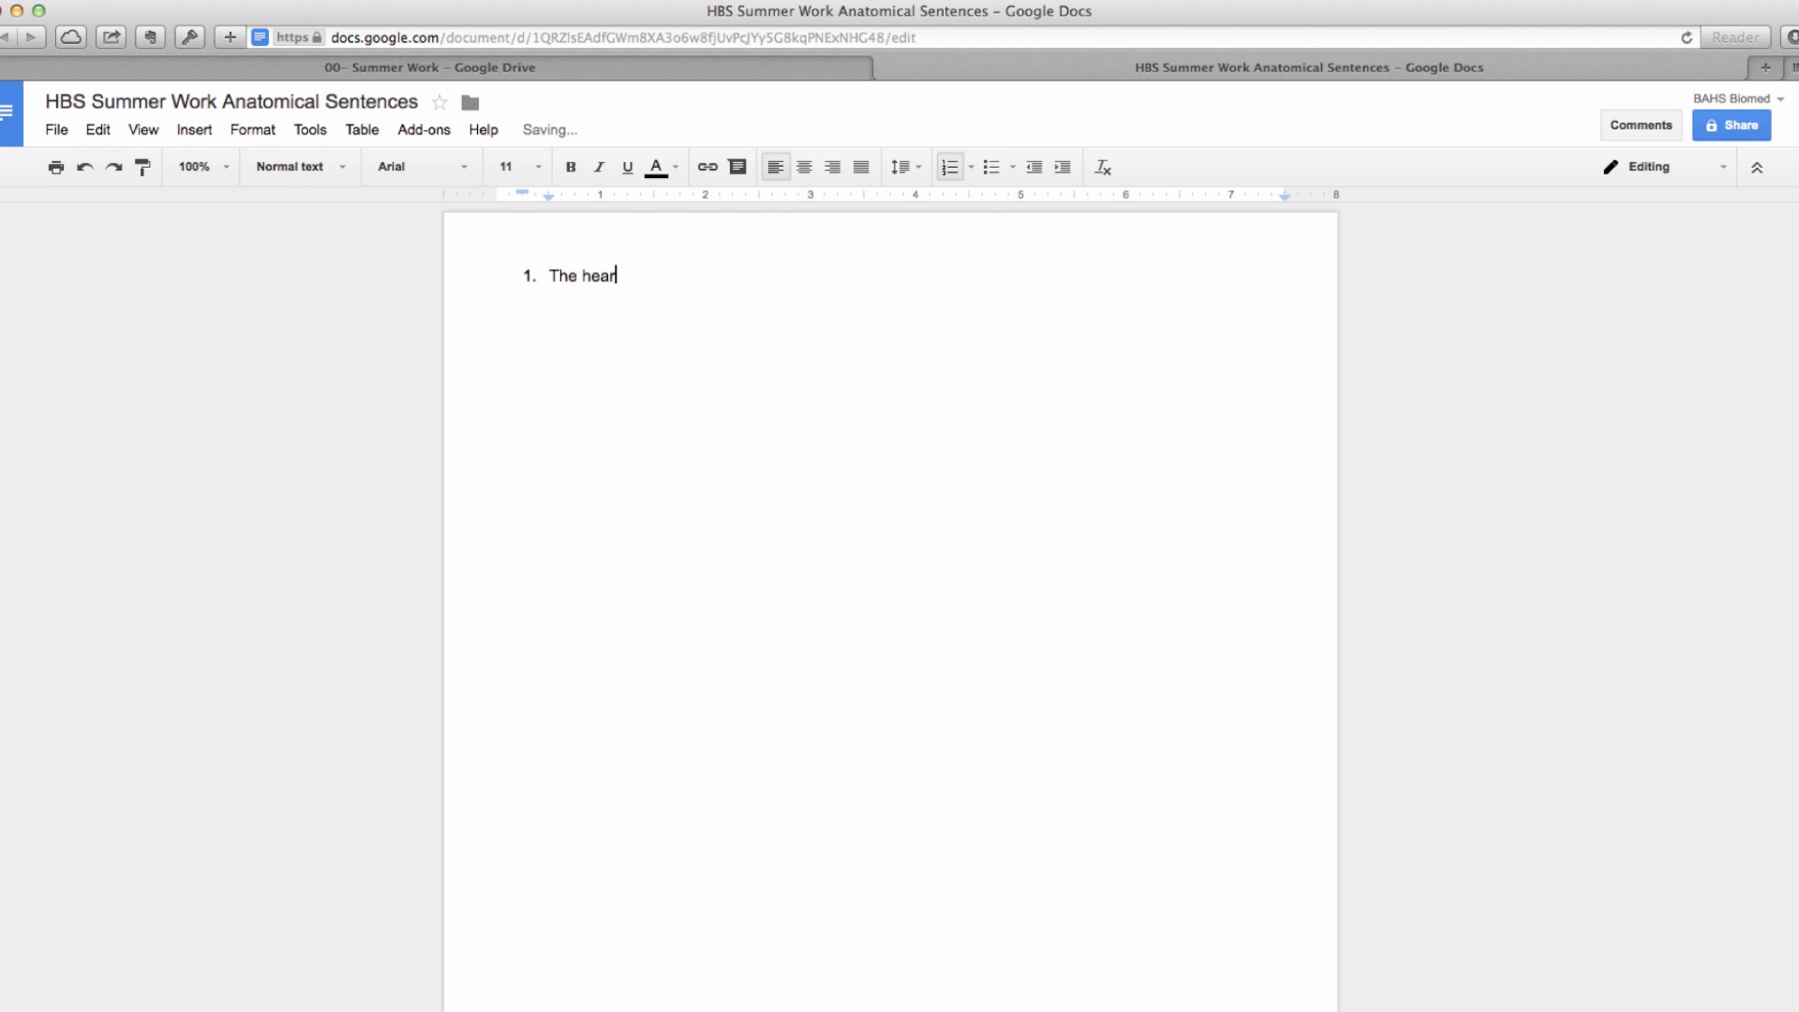
pyautogui.write('t is superior to the pel')
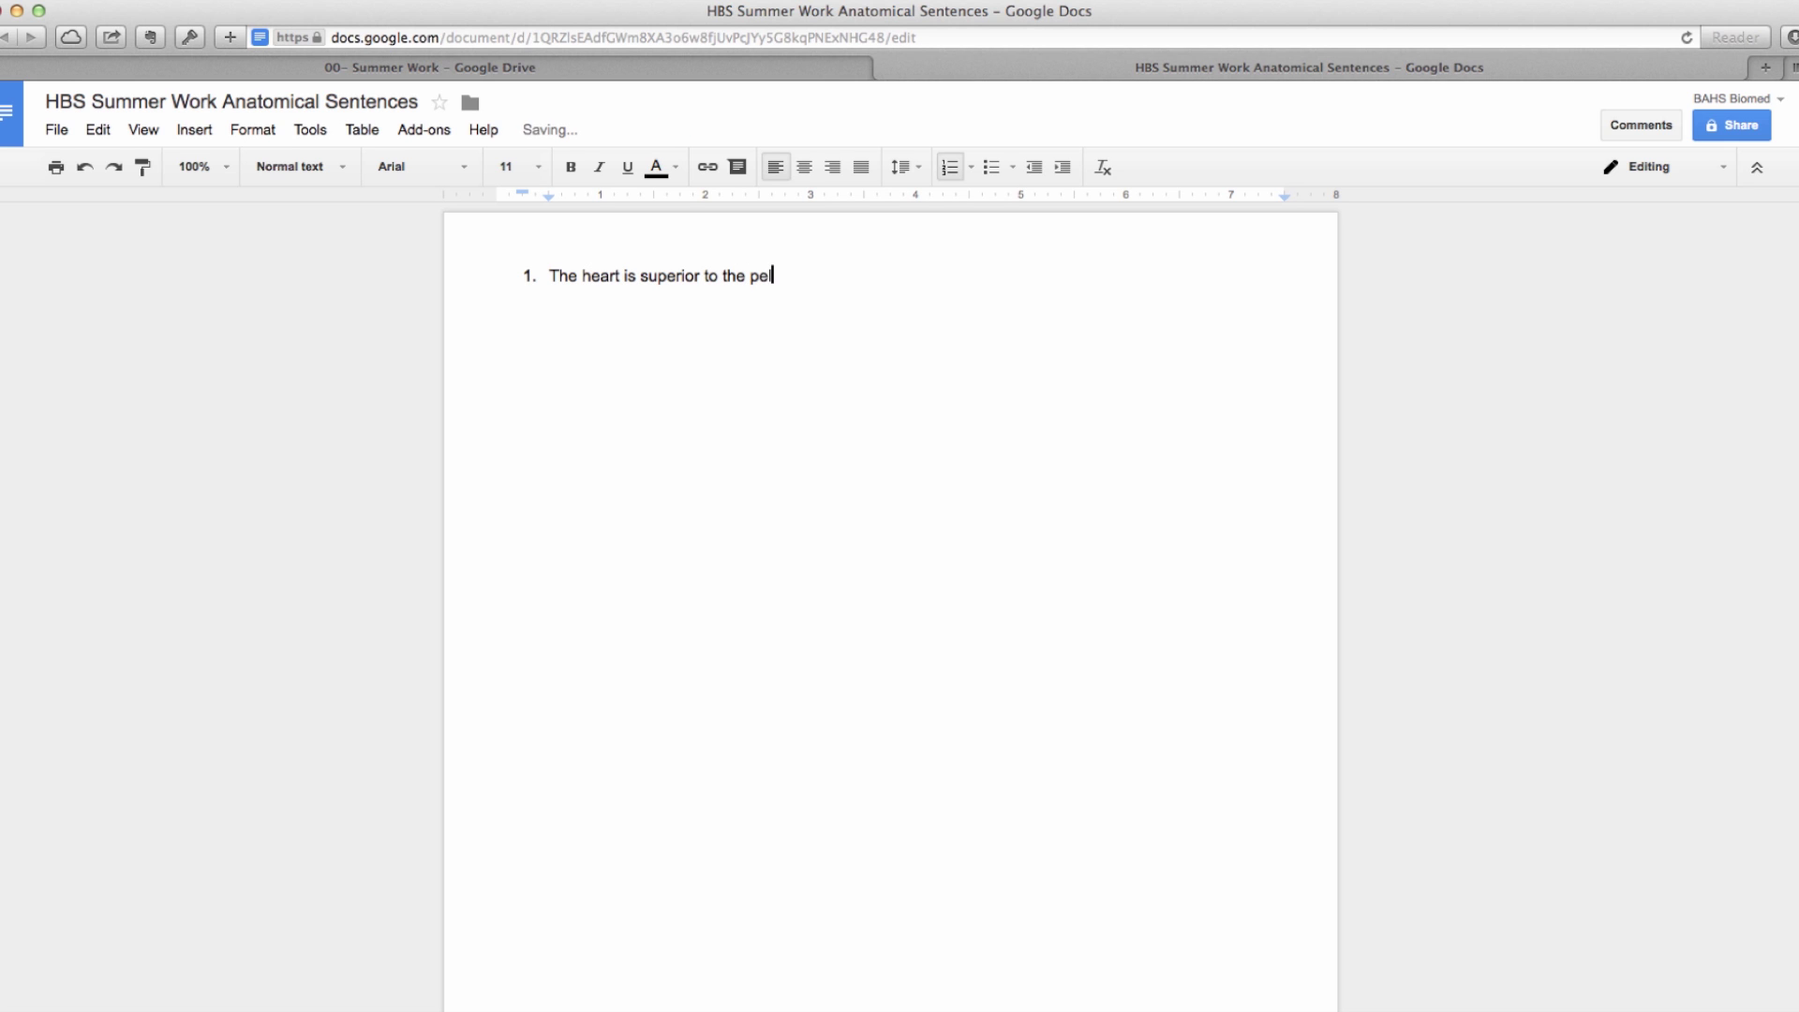
pyautogui.write('vis.')
# Step: Bold the word 'superior' and return to the 00- Summer Work Drive tab
pyautogui.doubleClick(656, 279)
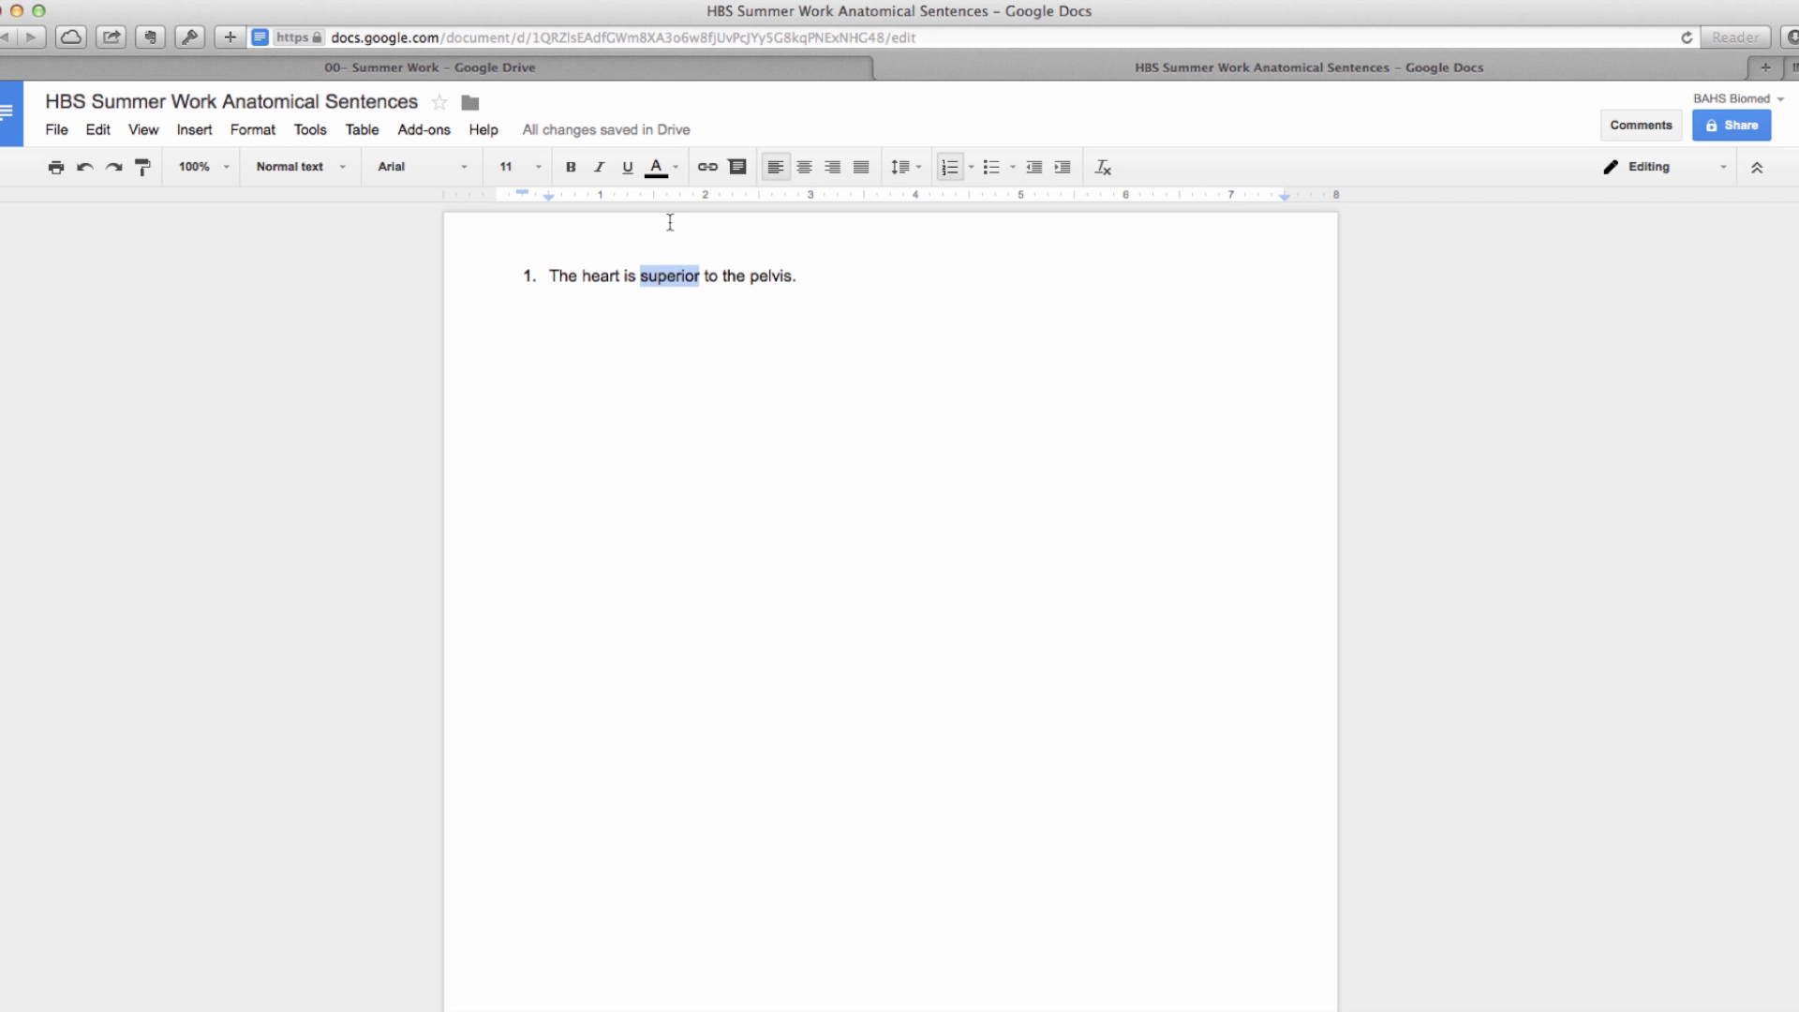
pyautogui.click(570, 168)
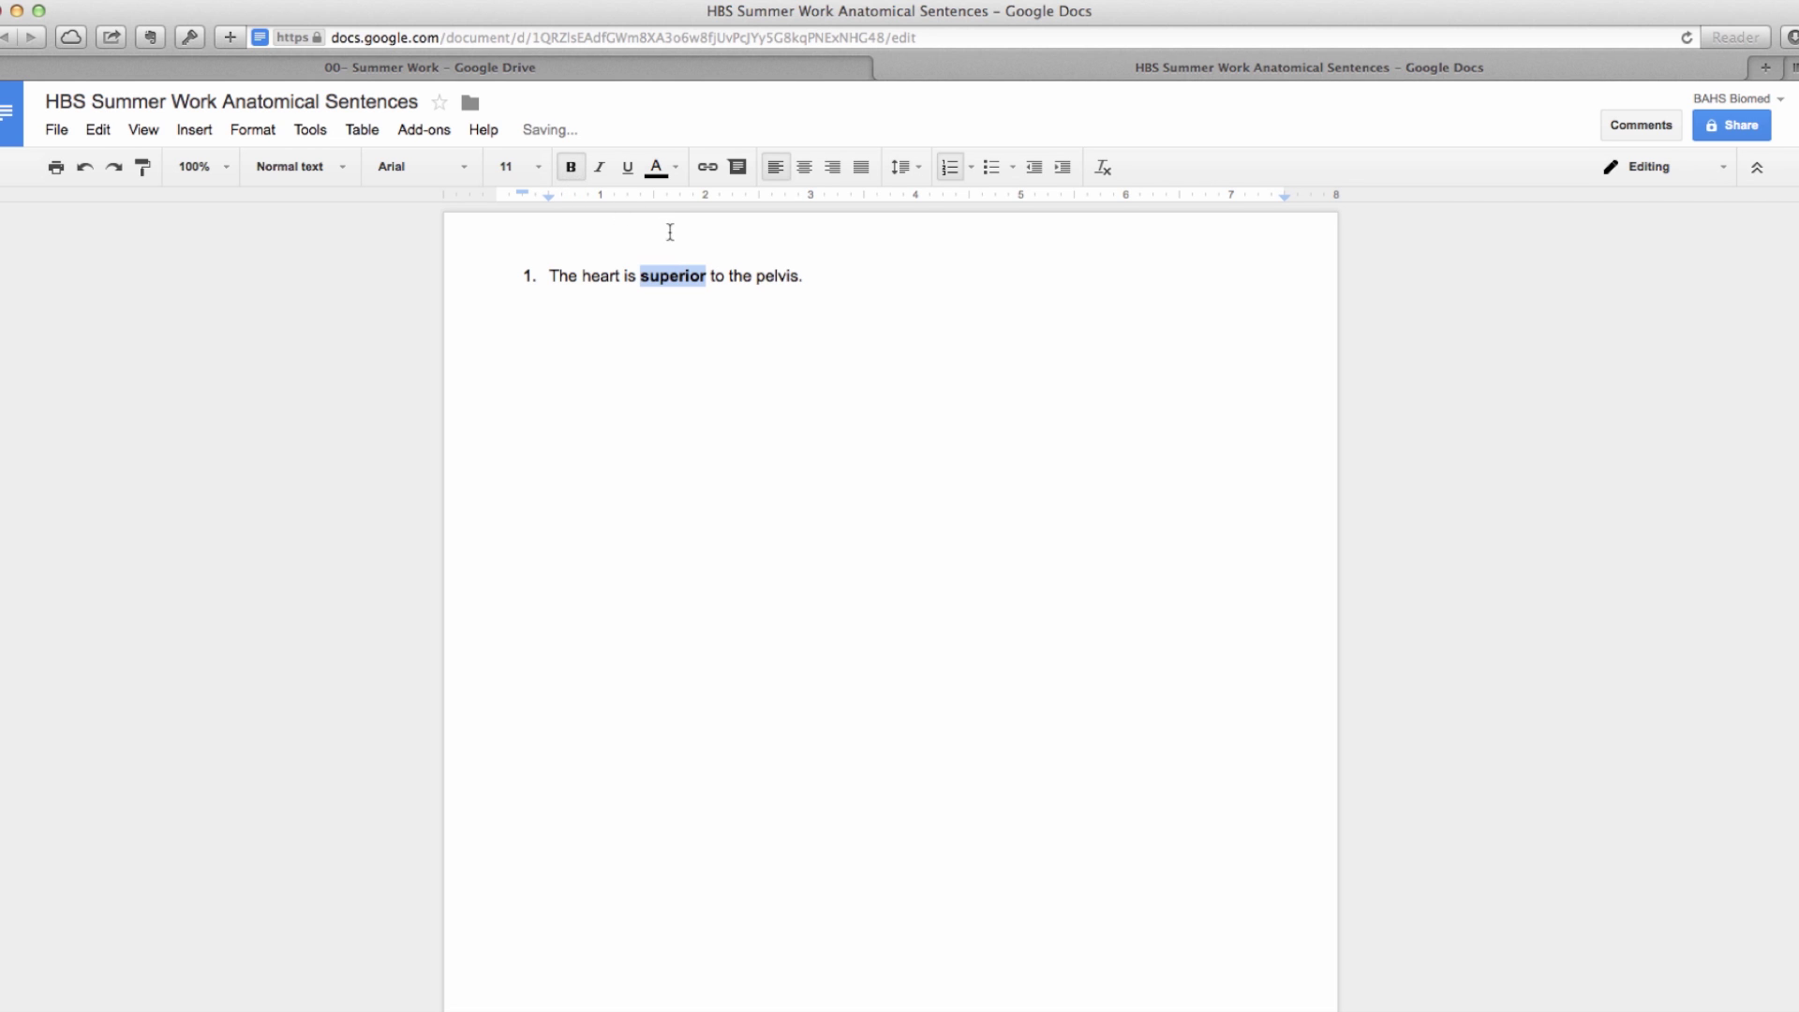
pyautogui.click(834, 277)
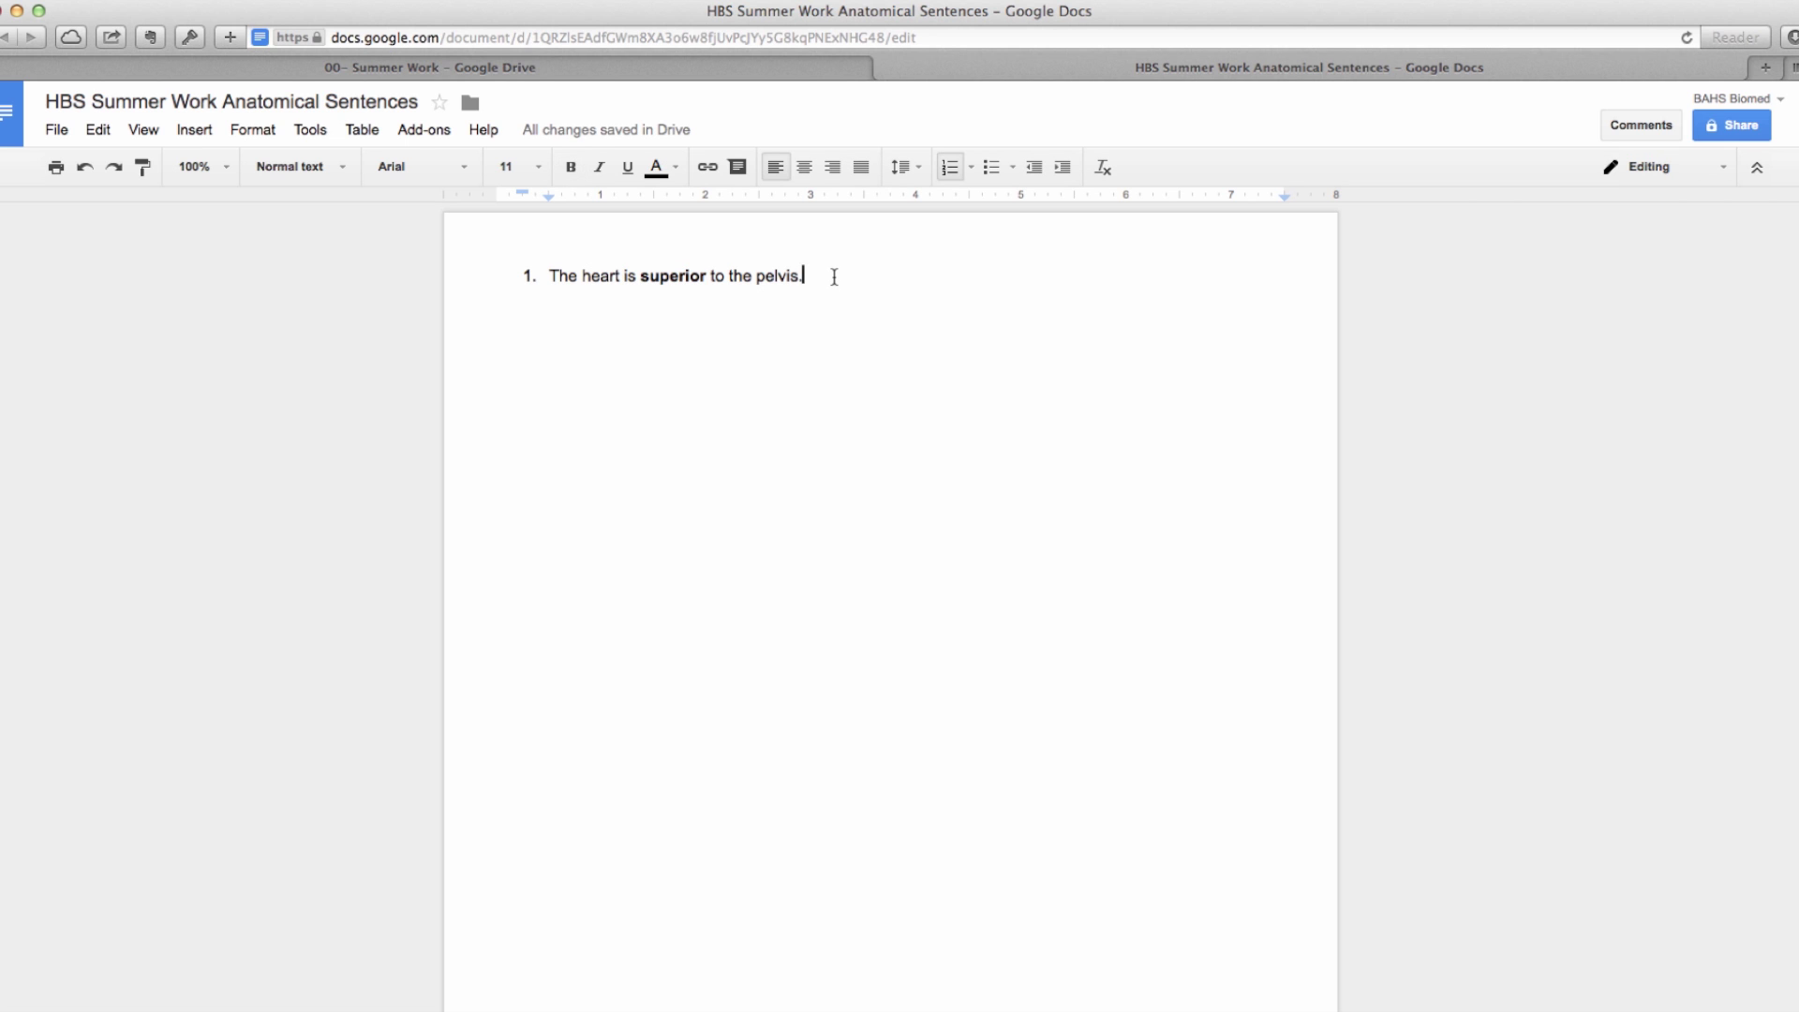
pyautogui.moveTo(553, 135)
pyautogui.click(877, 65)
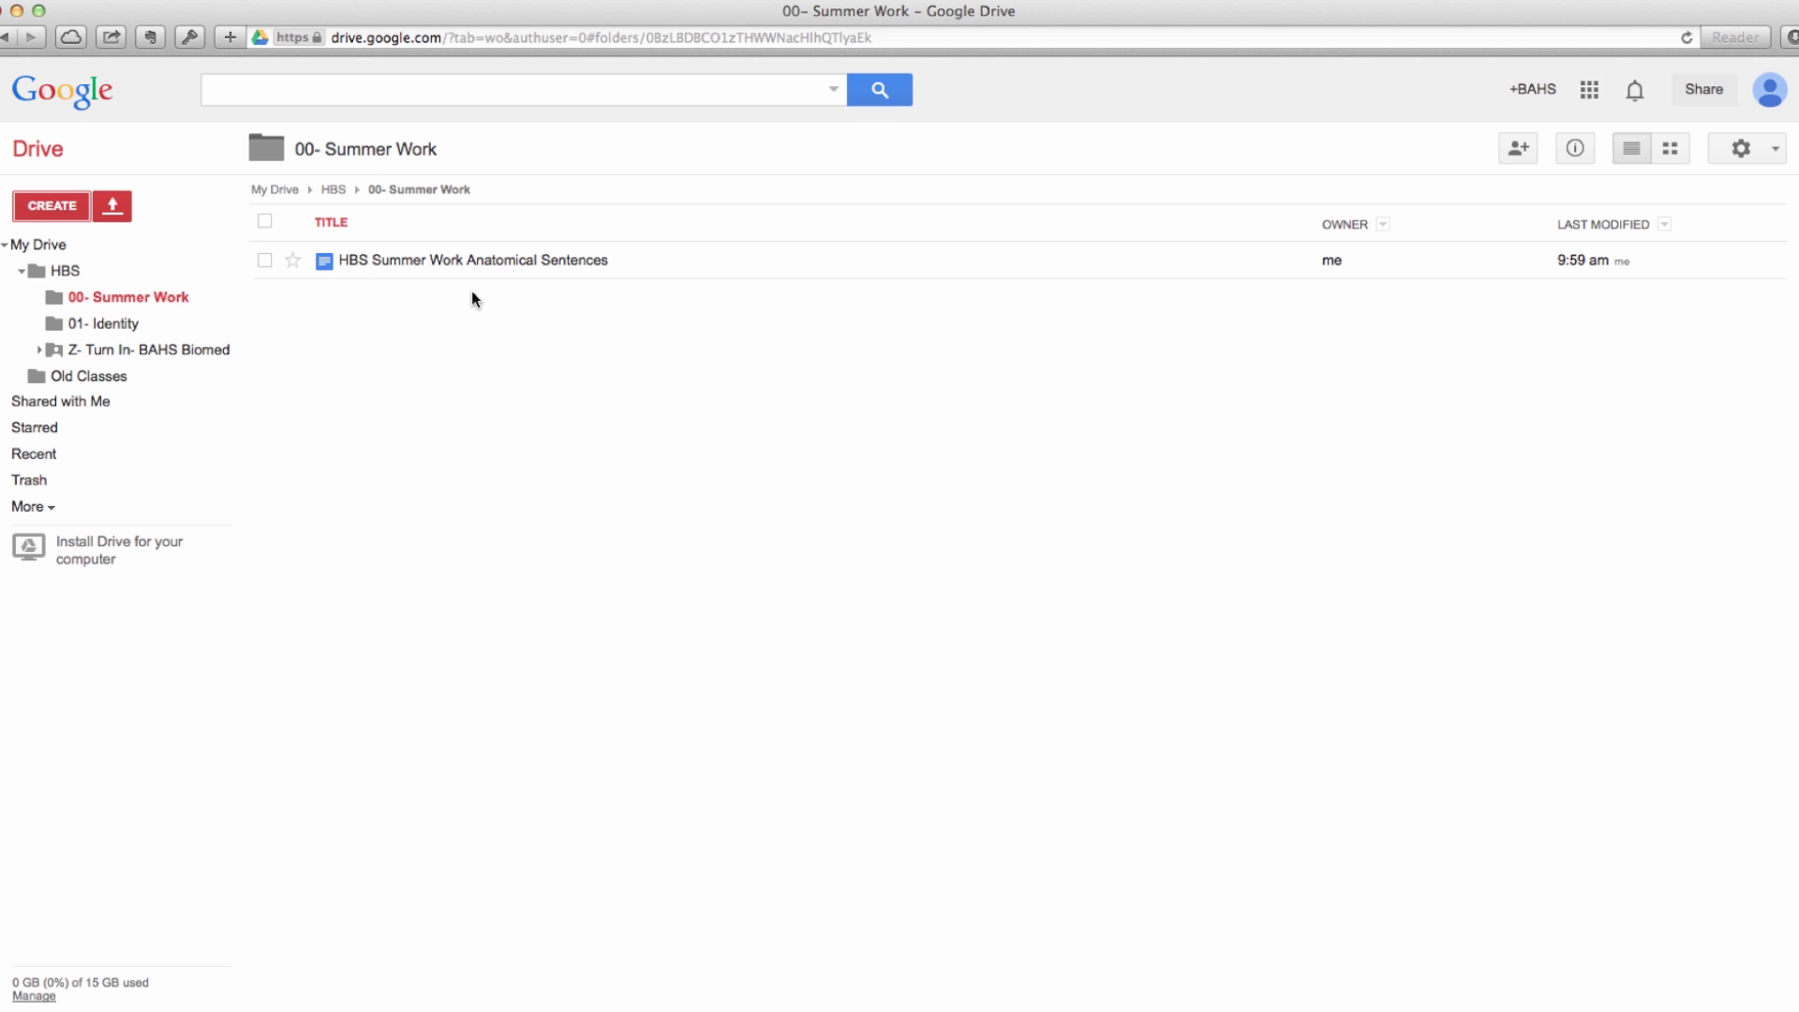
# Step: Tick the checkbox beside the HBS Summer Work Anatomical Sentences document
pyautogui.click(266, 261)
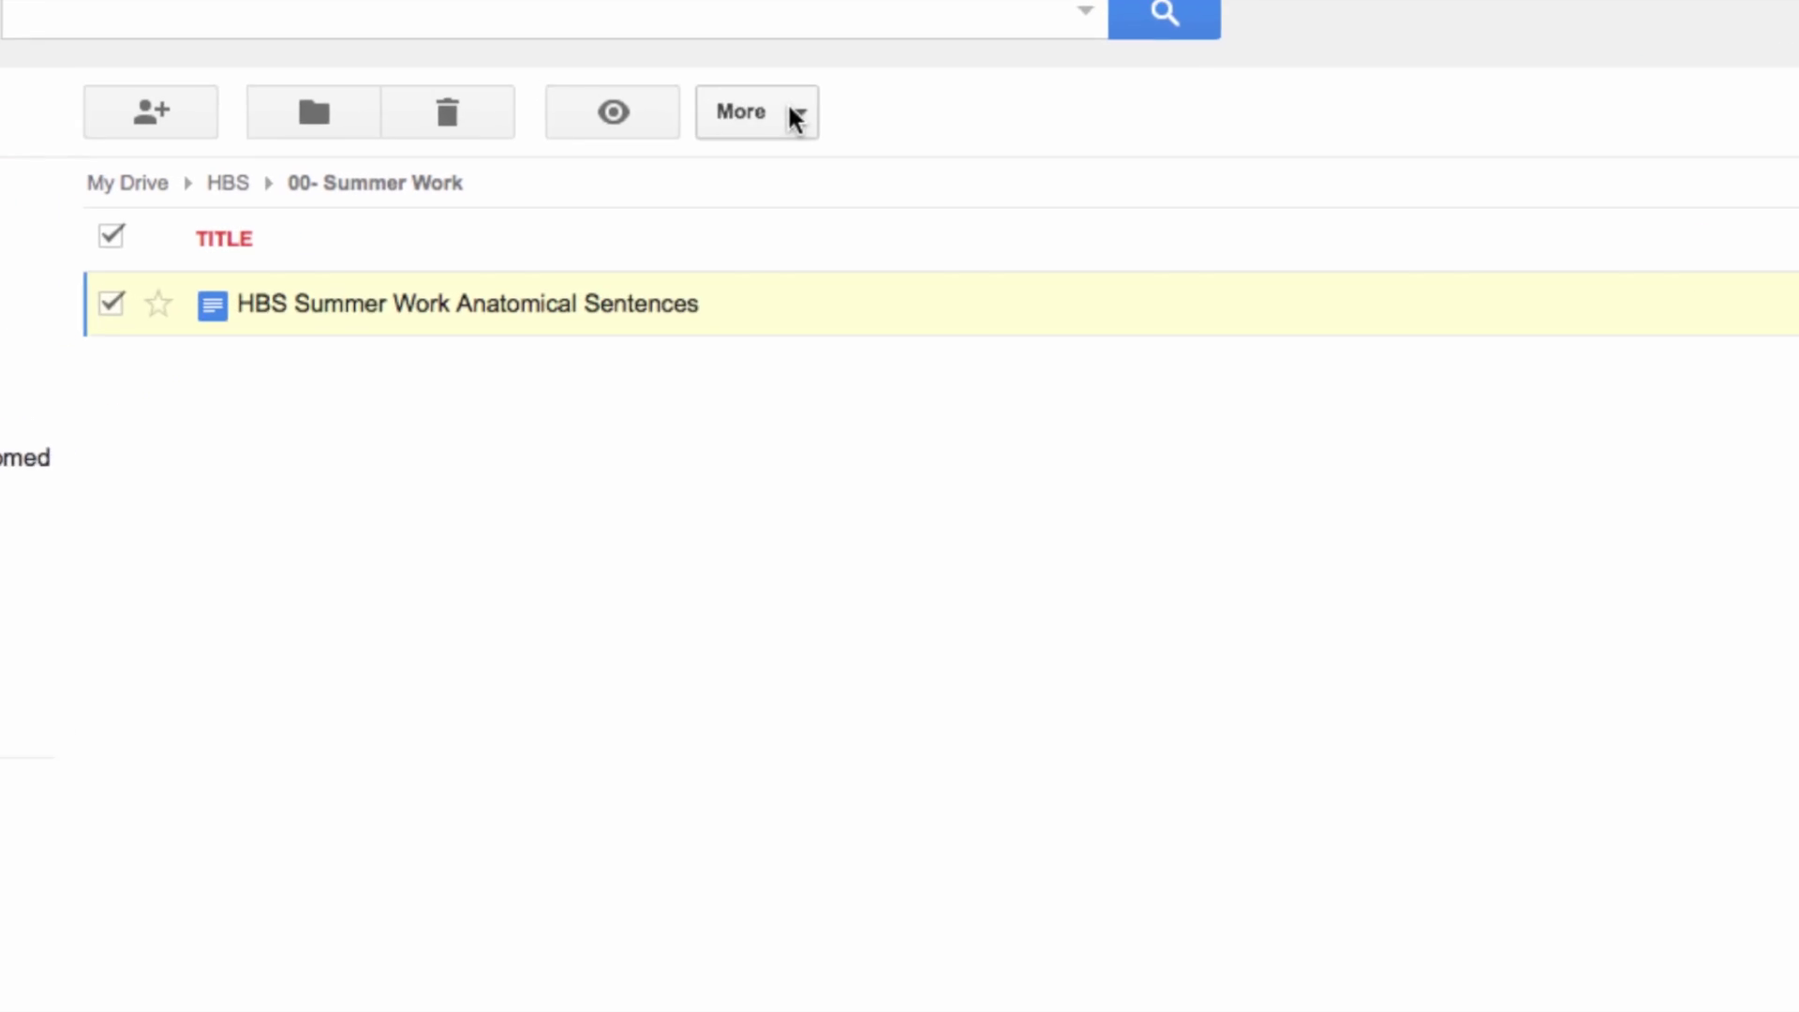
# Step: Add the document to HBS's Z- Turn In- BAHS Biomed folder, keeping it in 00- Summer Work
pyautogui.click(888, 79)
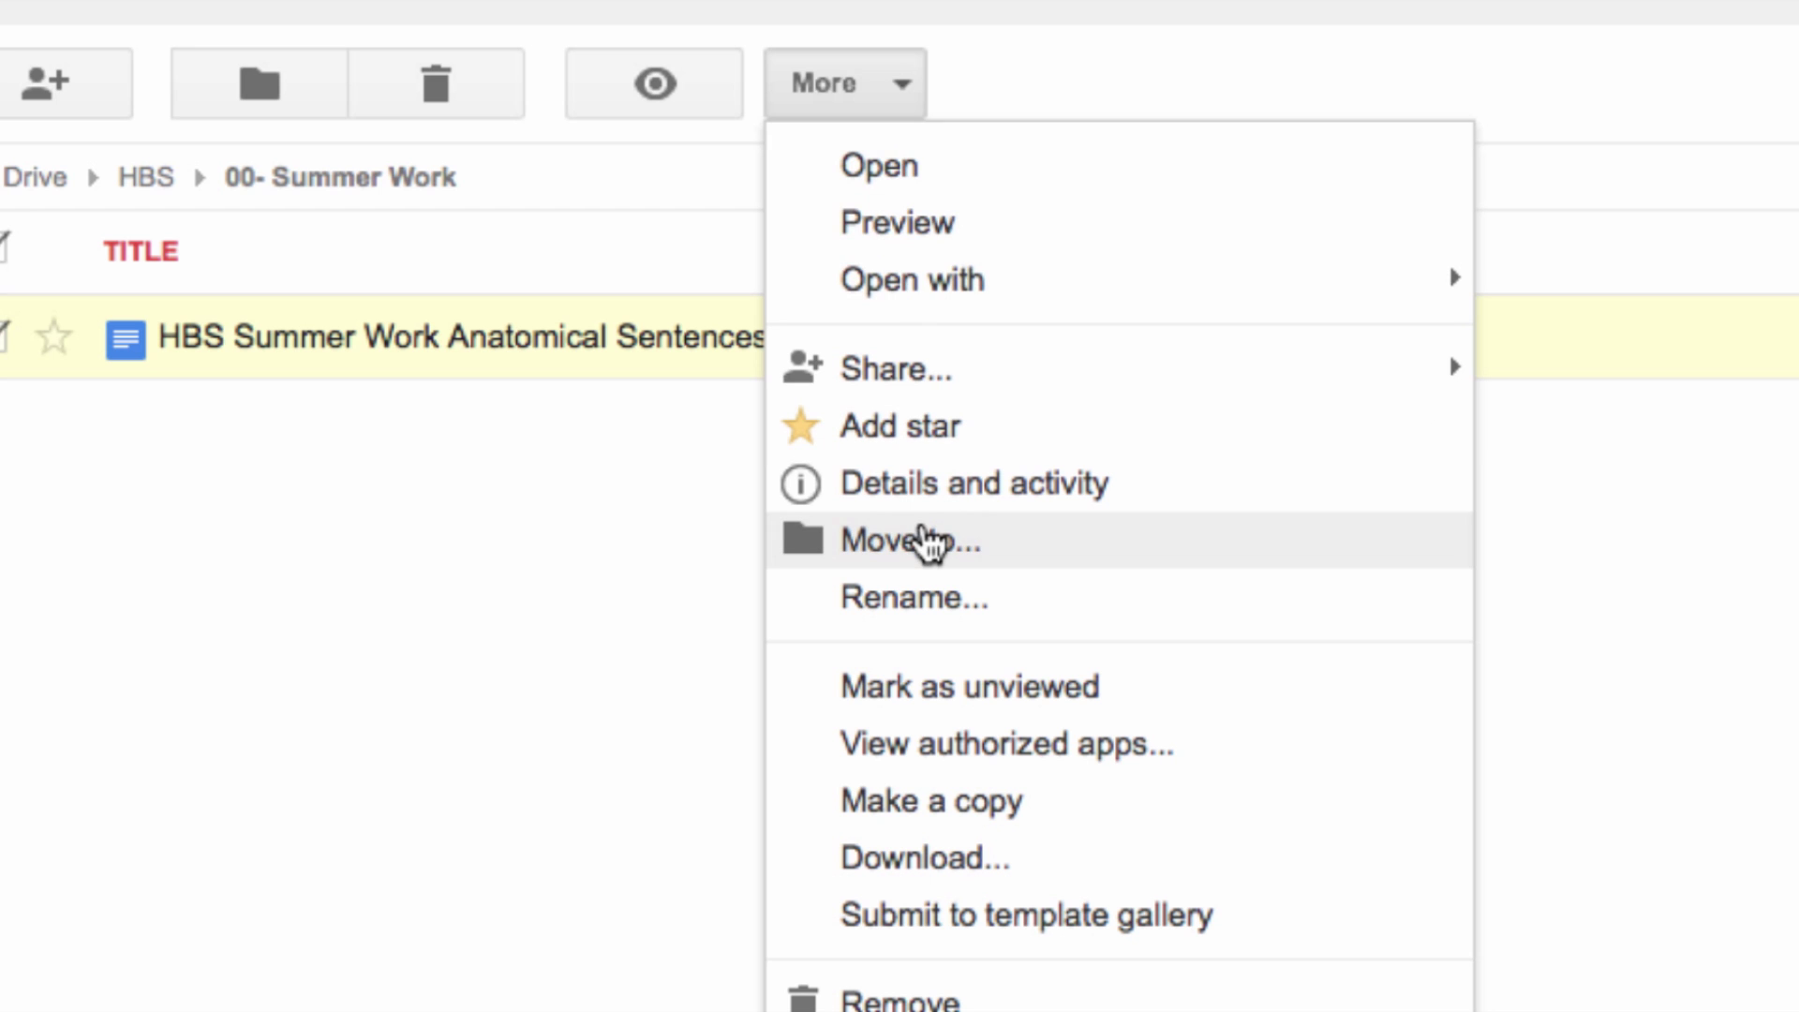
pyautogui.click(923, 543)
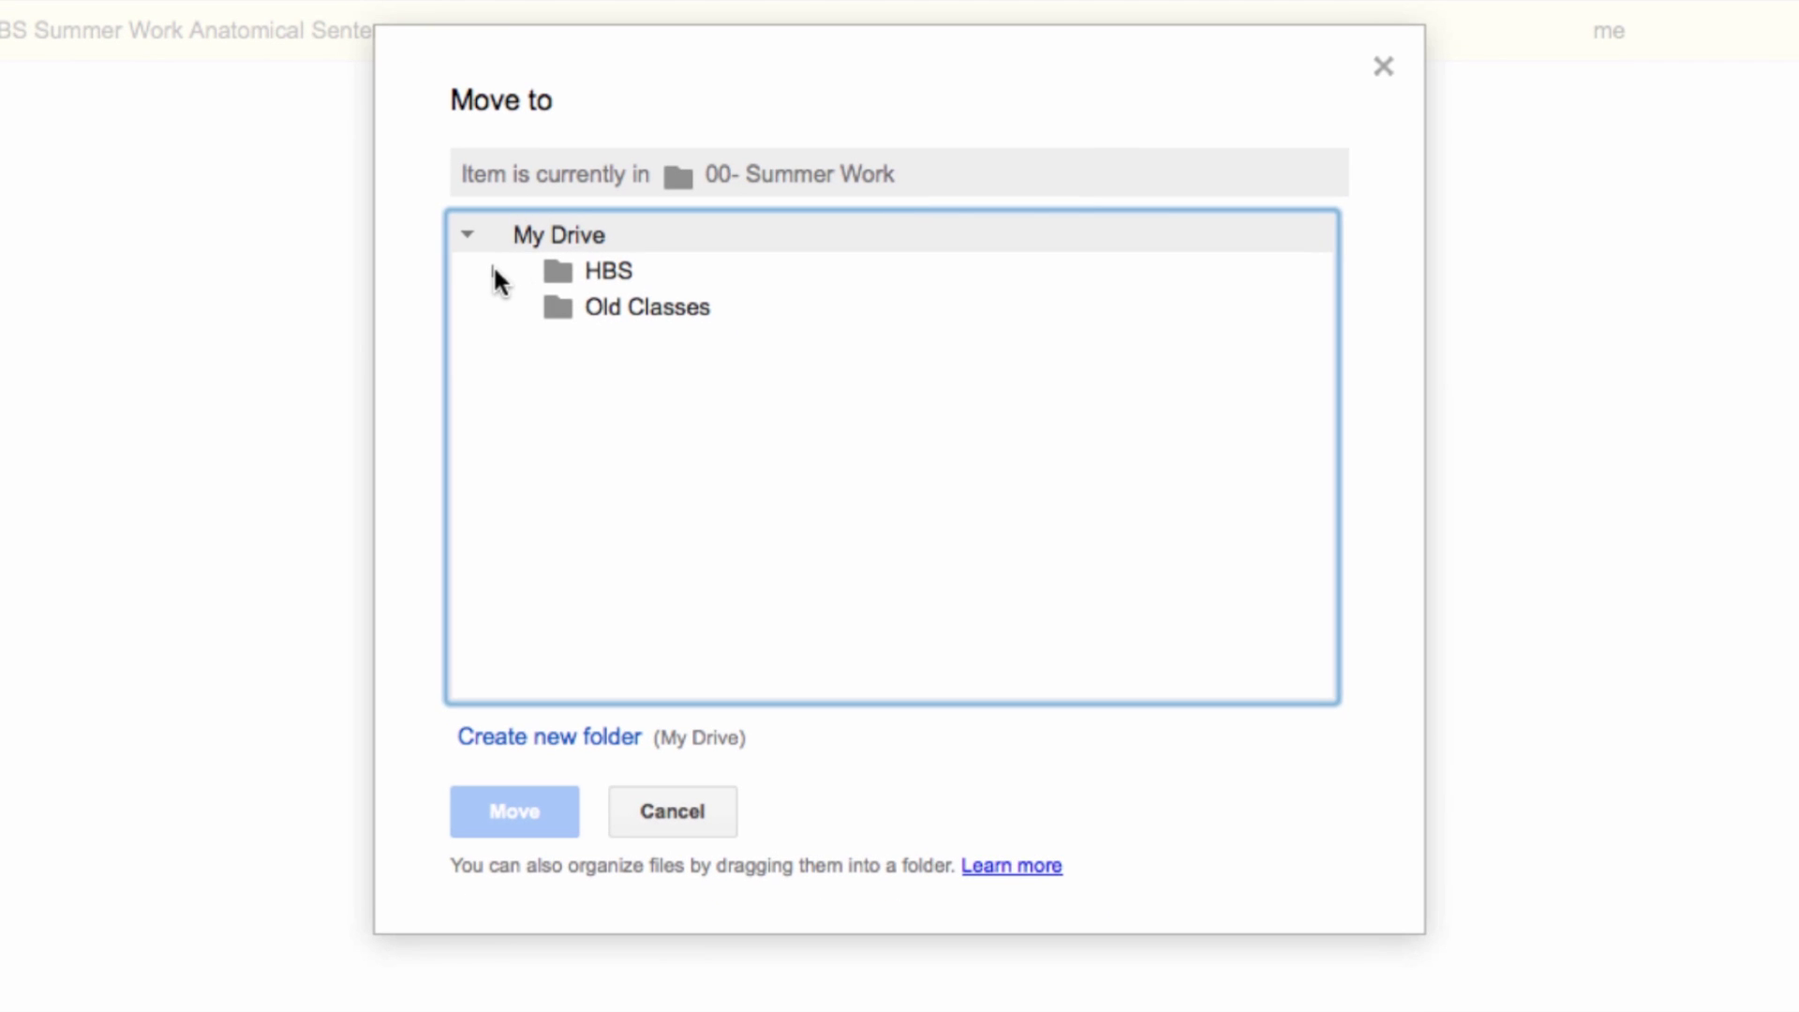
pyautogui.click(496, 272)
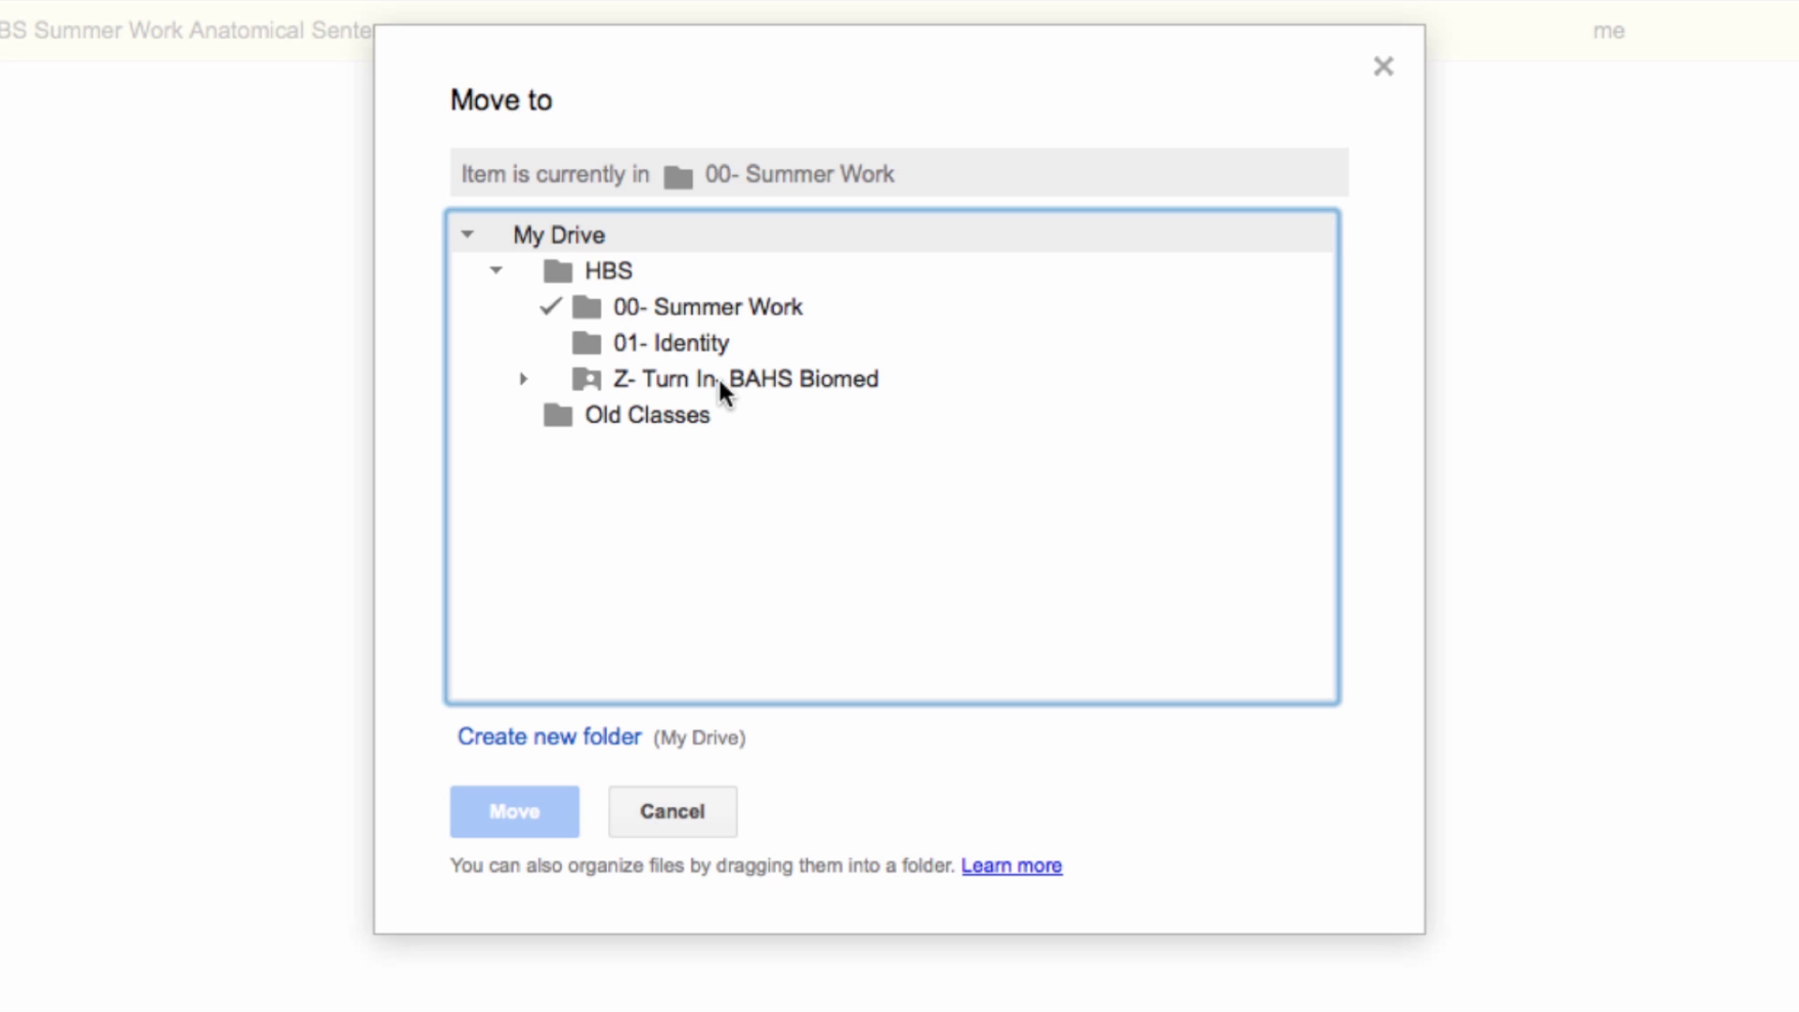
pyautogui.click(626, 379)
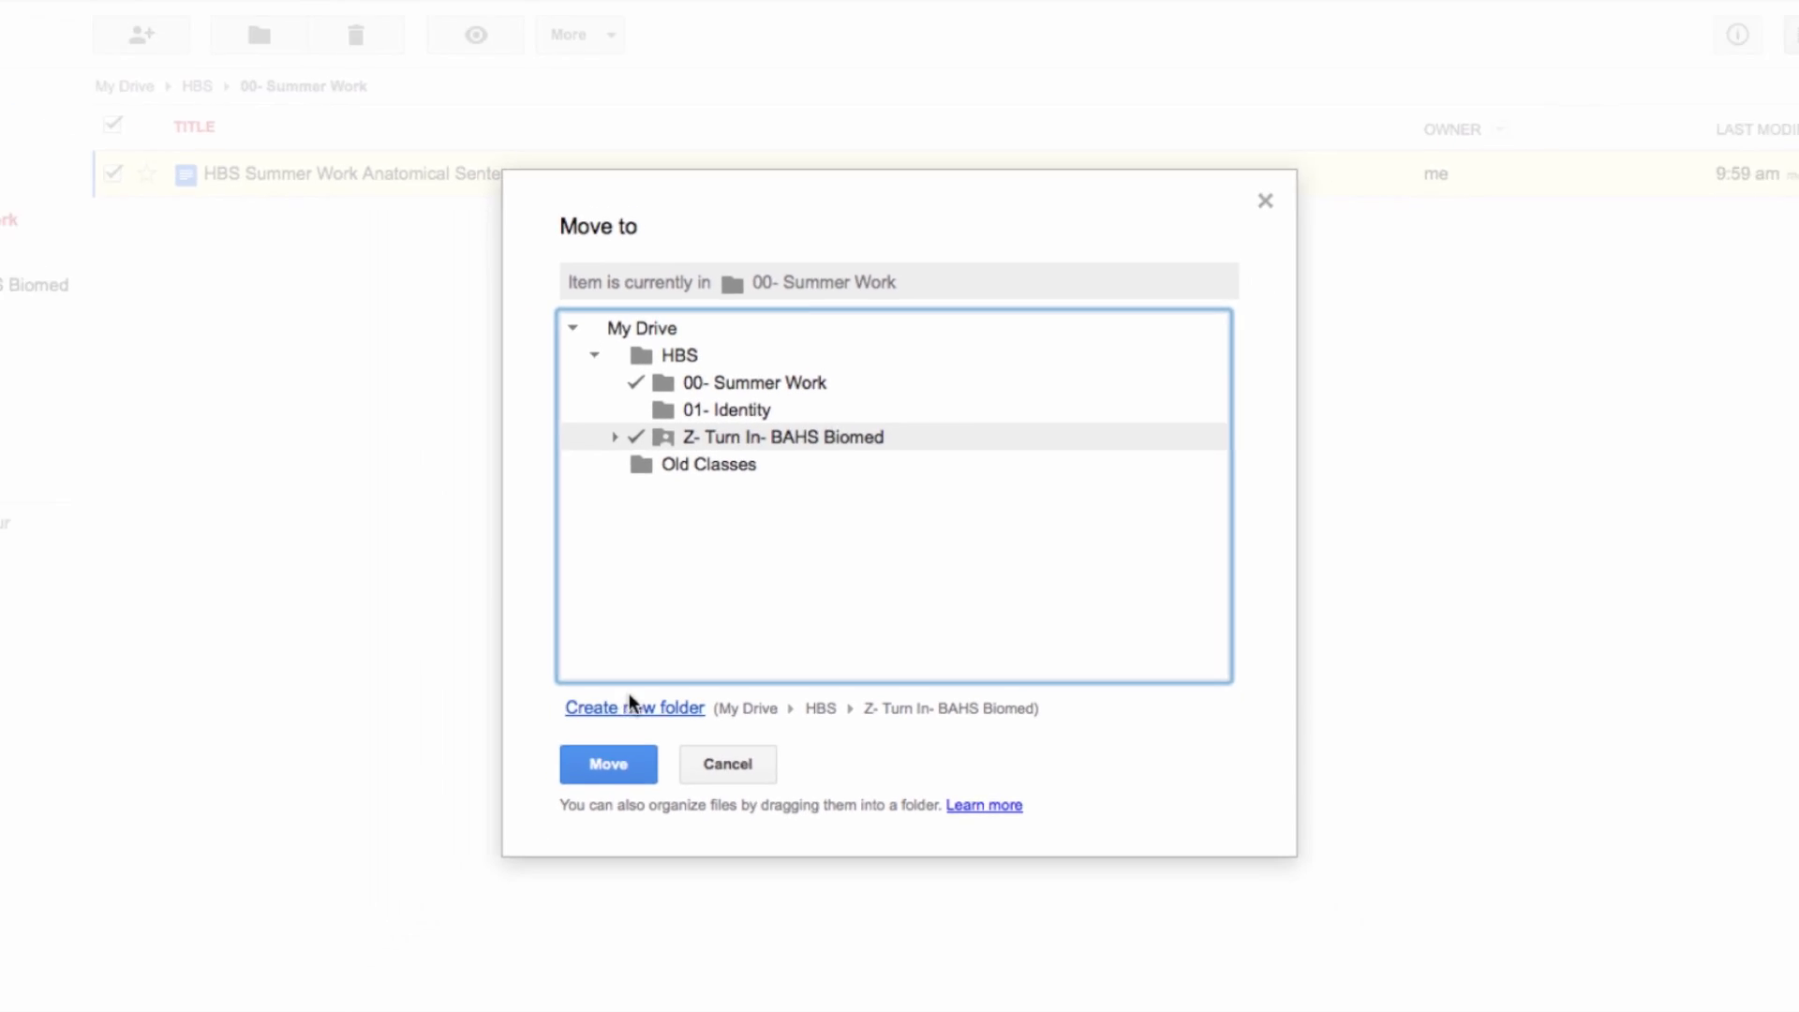
pyautogui.click(608, 764)
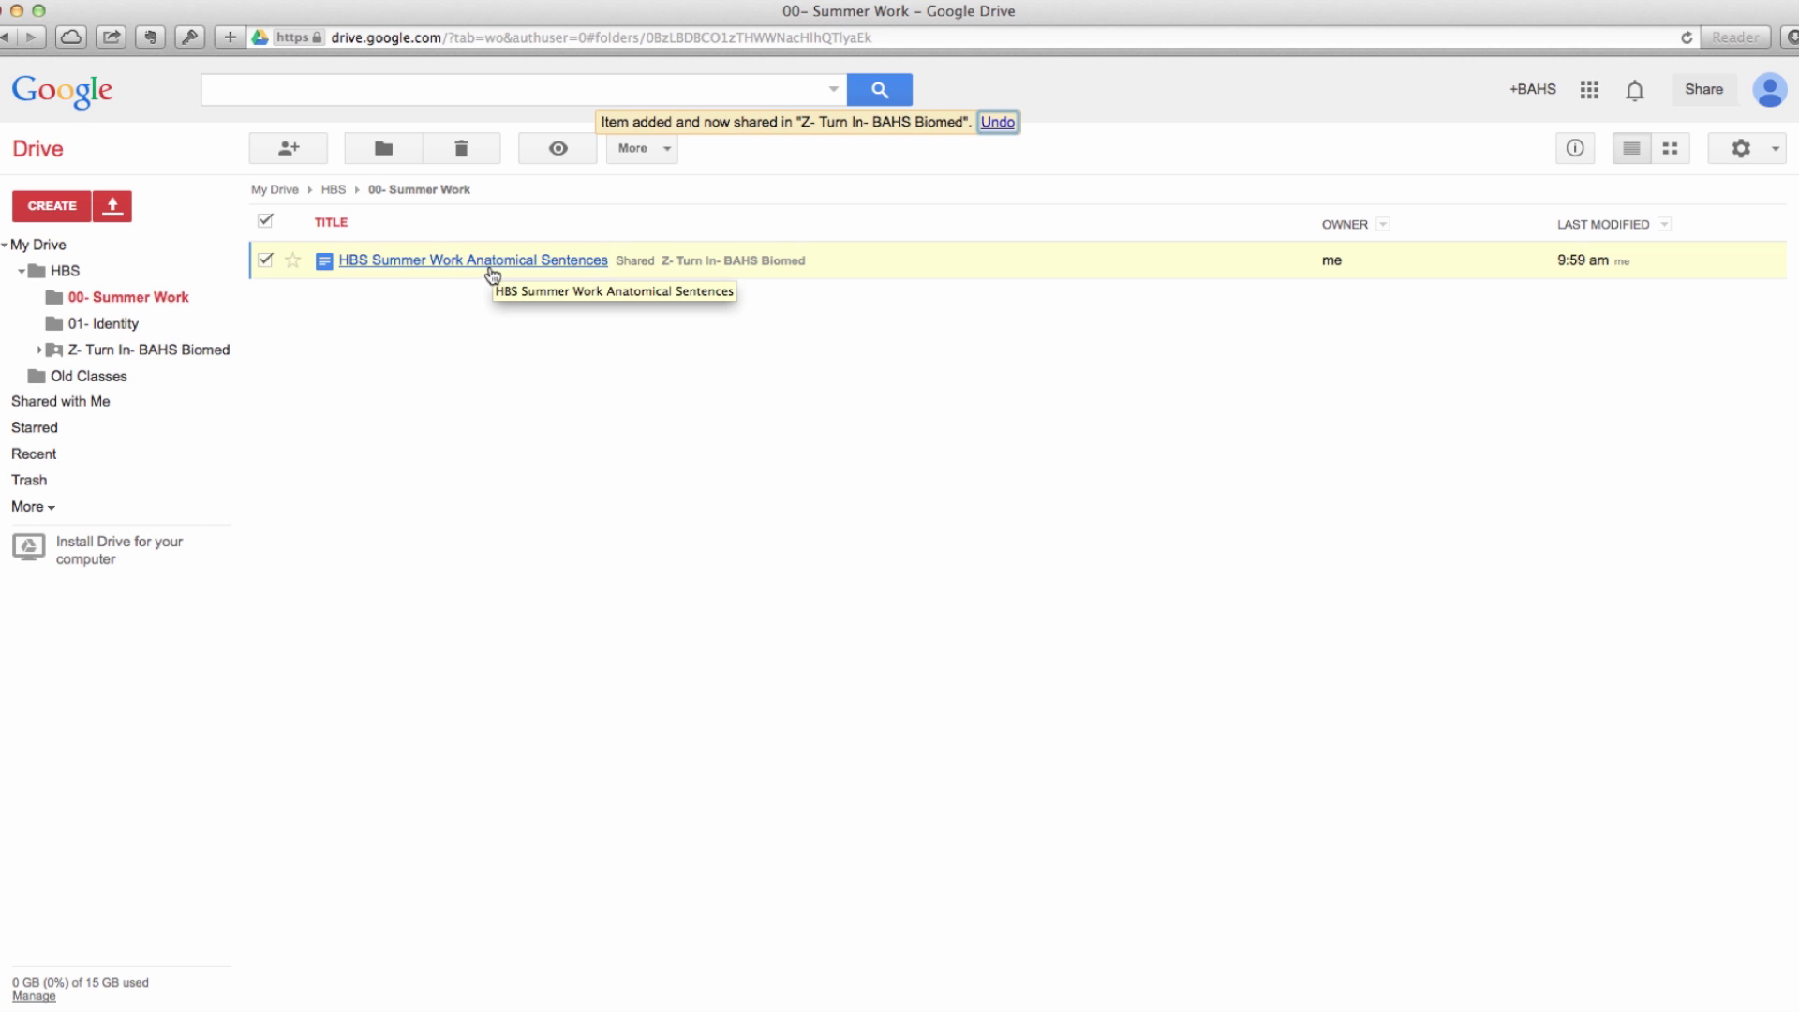
# Step: Check Z- Turn In- BAHS Biomed and 00- Summer Work, ending in Z- Turn In- BAHS Biomed
pyautogui.click(190, 347)
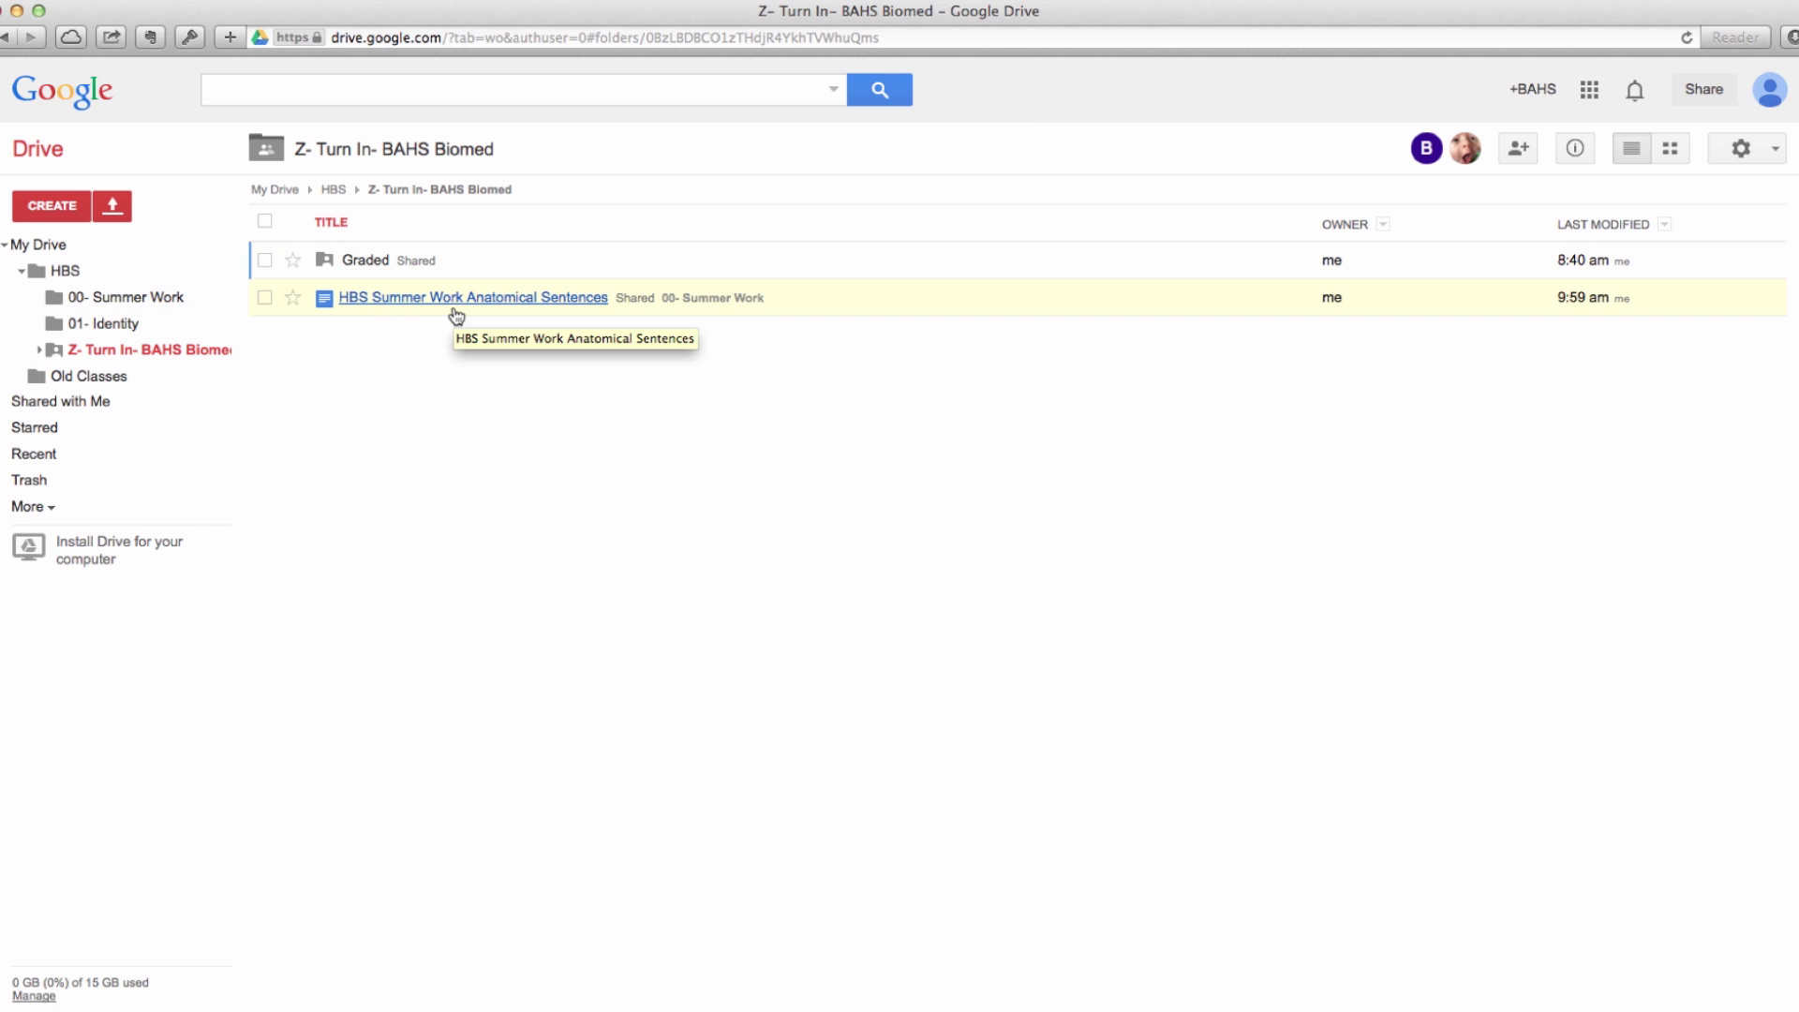
pyautogui.click(118, 301)
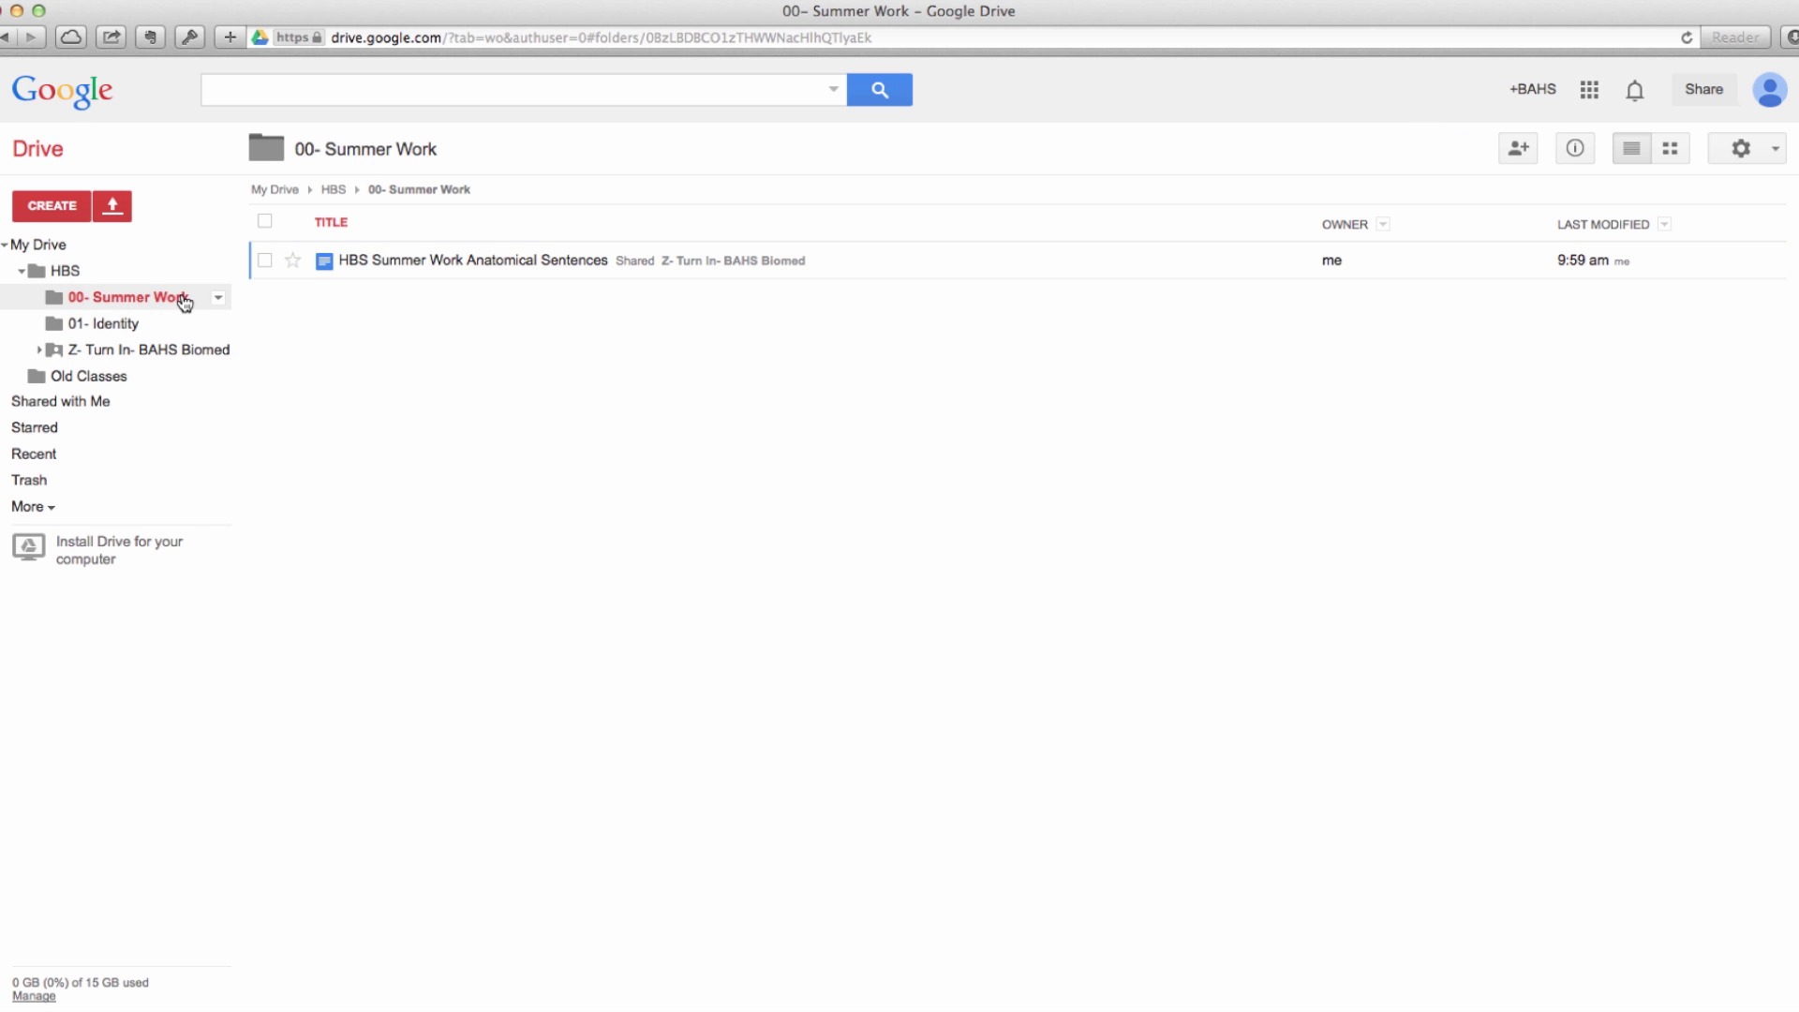
pyautogui.click(160, 354)
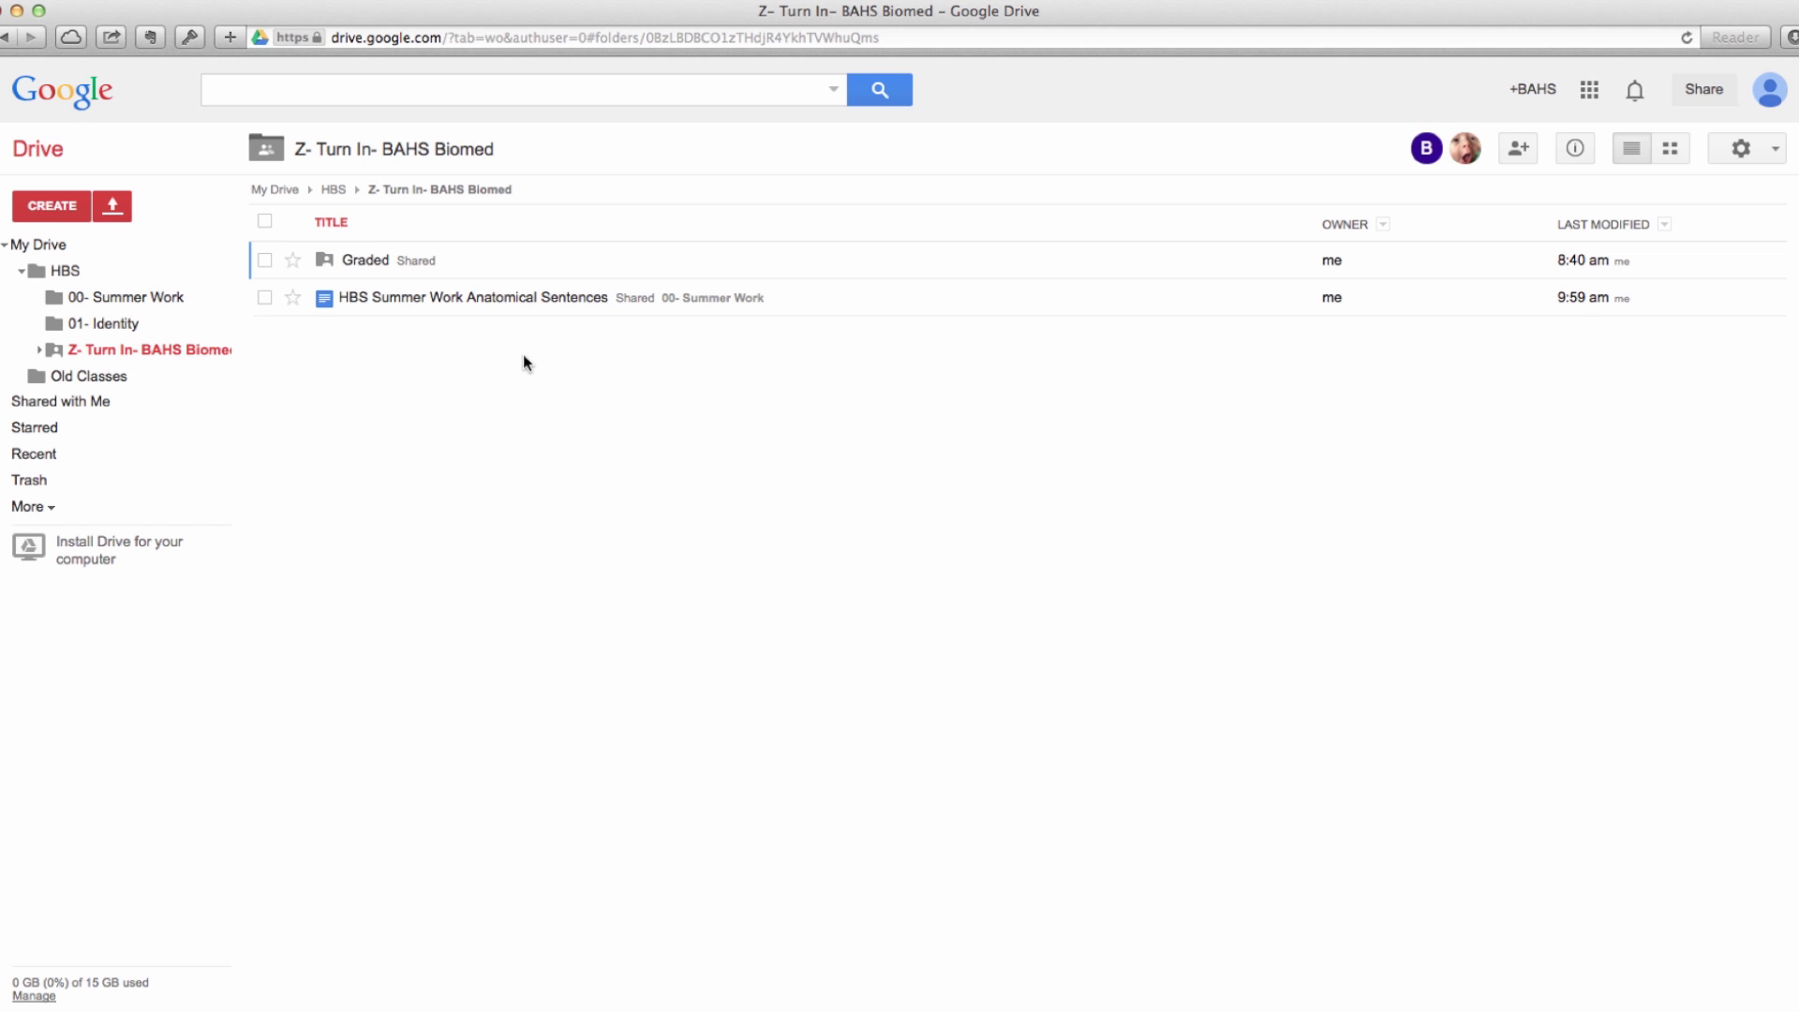
# Step: Reopen the doc and comment 'Good Job!' on 'The heart is superior to the pelvis.'
pyautogui.click(499, 305)
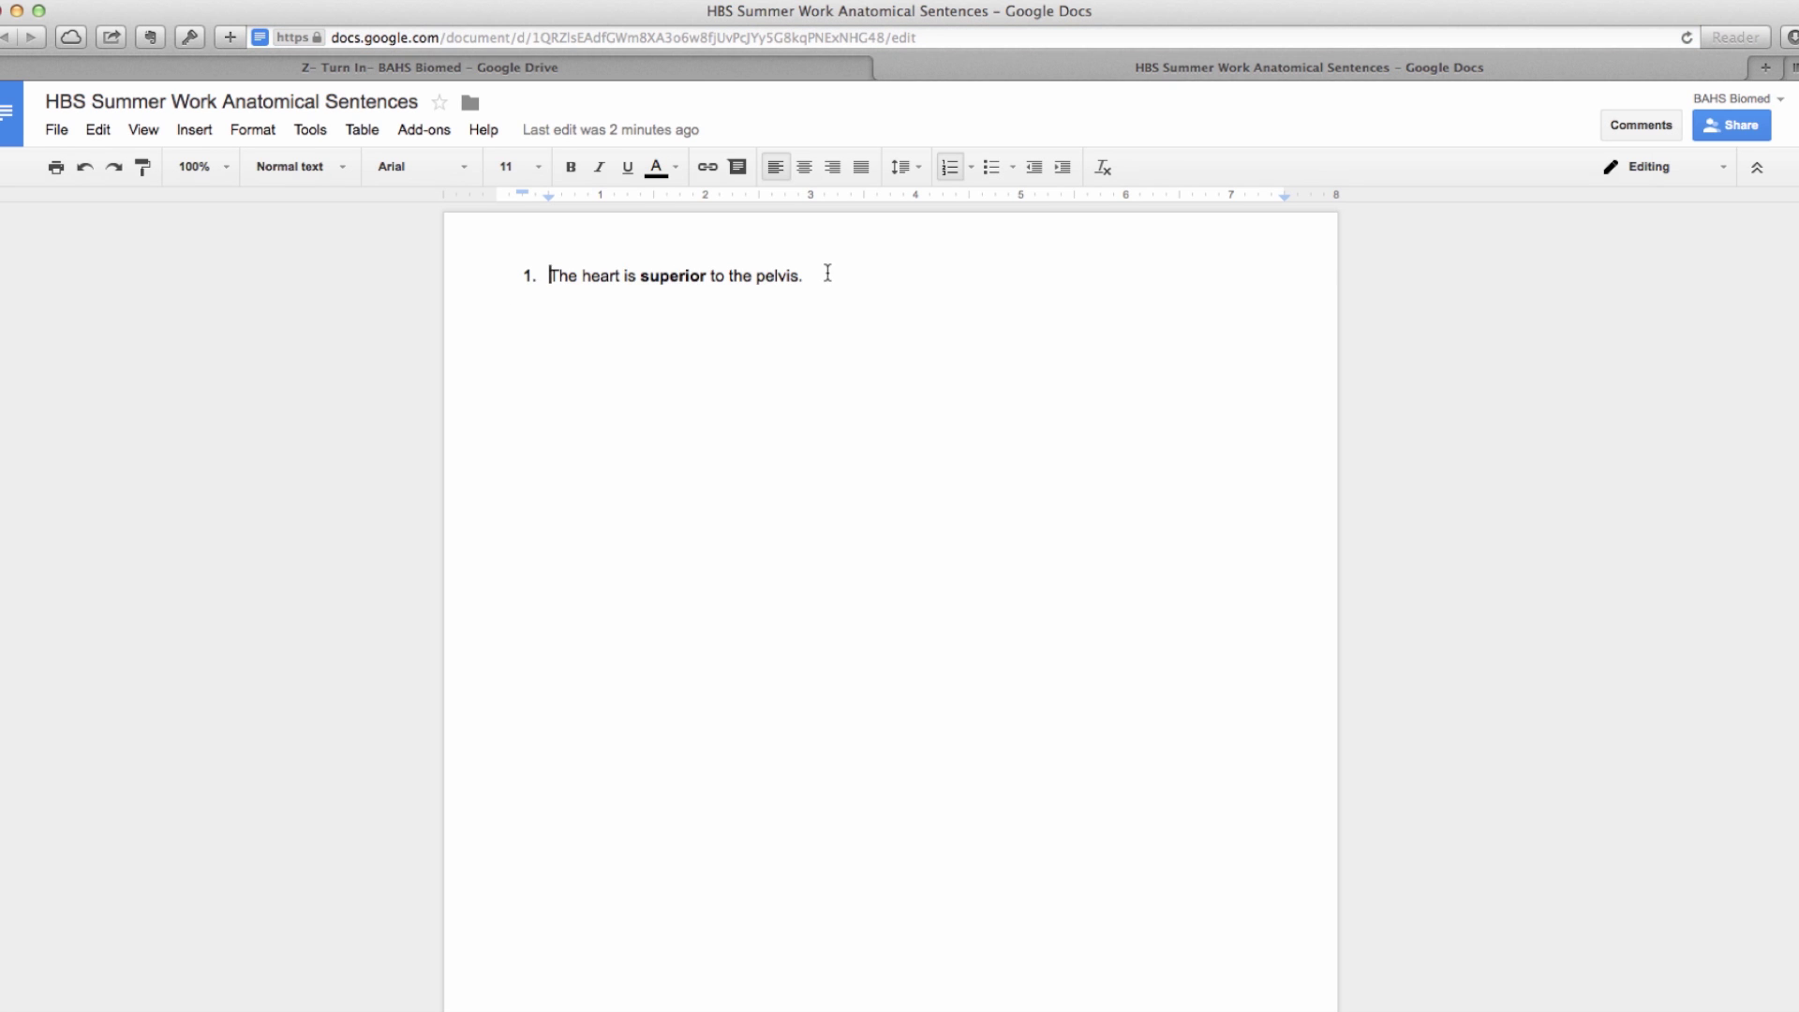
pyautogui.moveTo(827, 273); pyautogui.dragTo(773, 204)
pyautogui.click(737, 167)
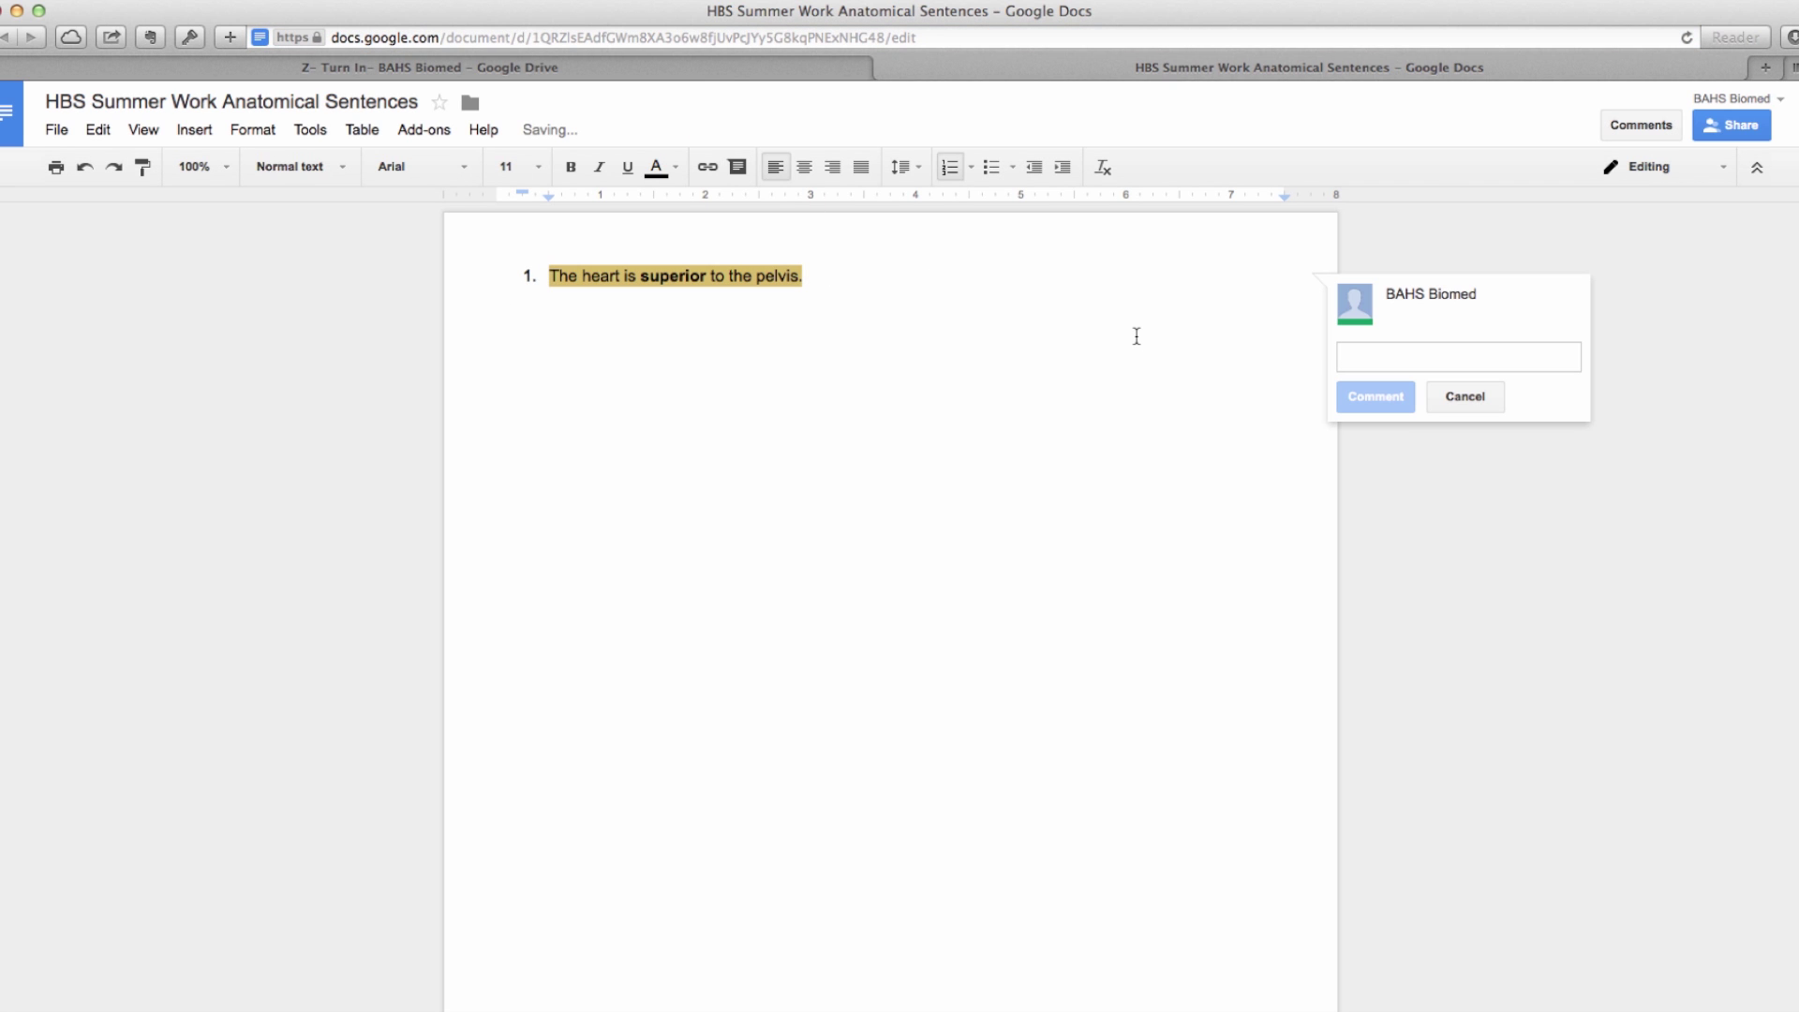
pyautogui.write('Good Job!')
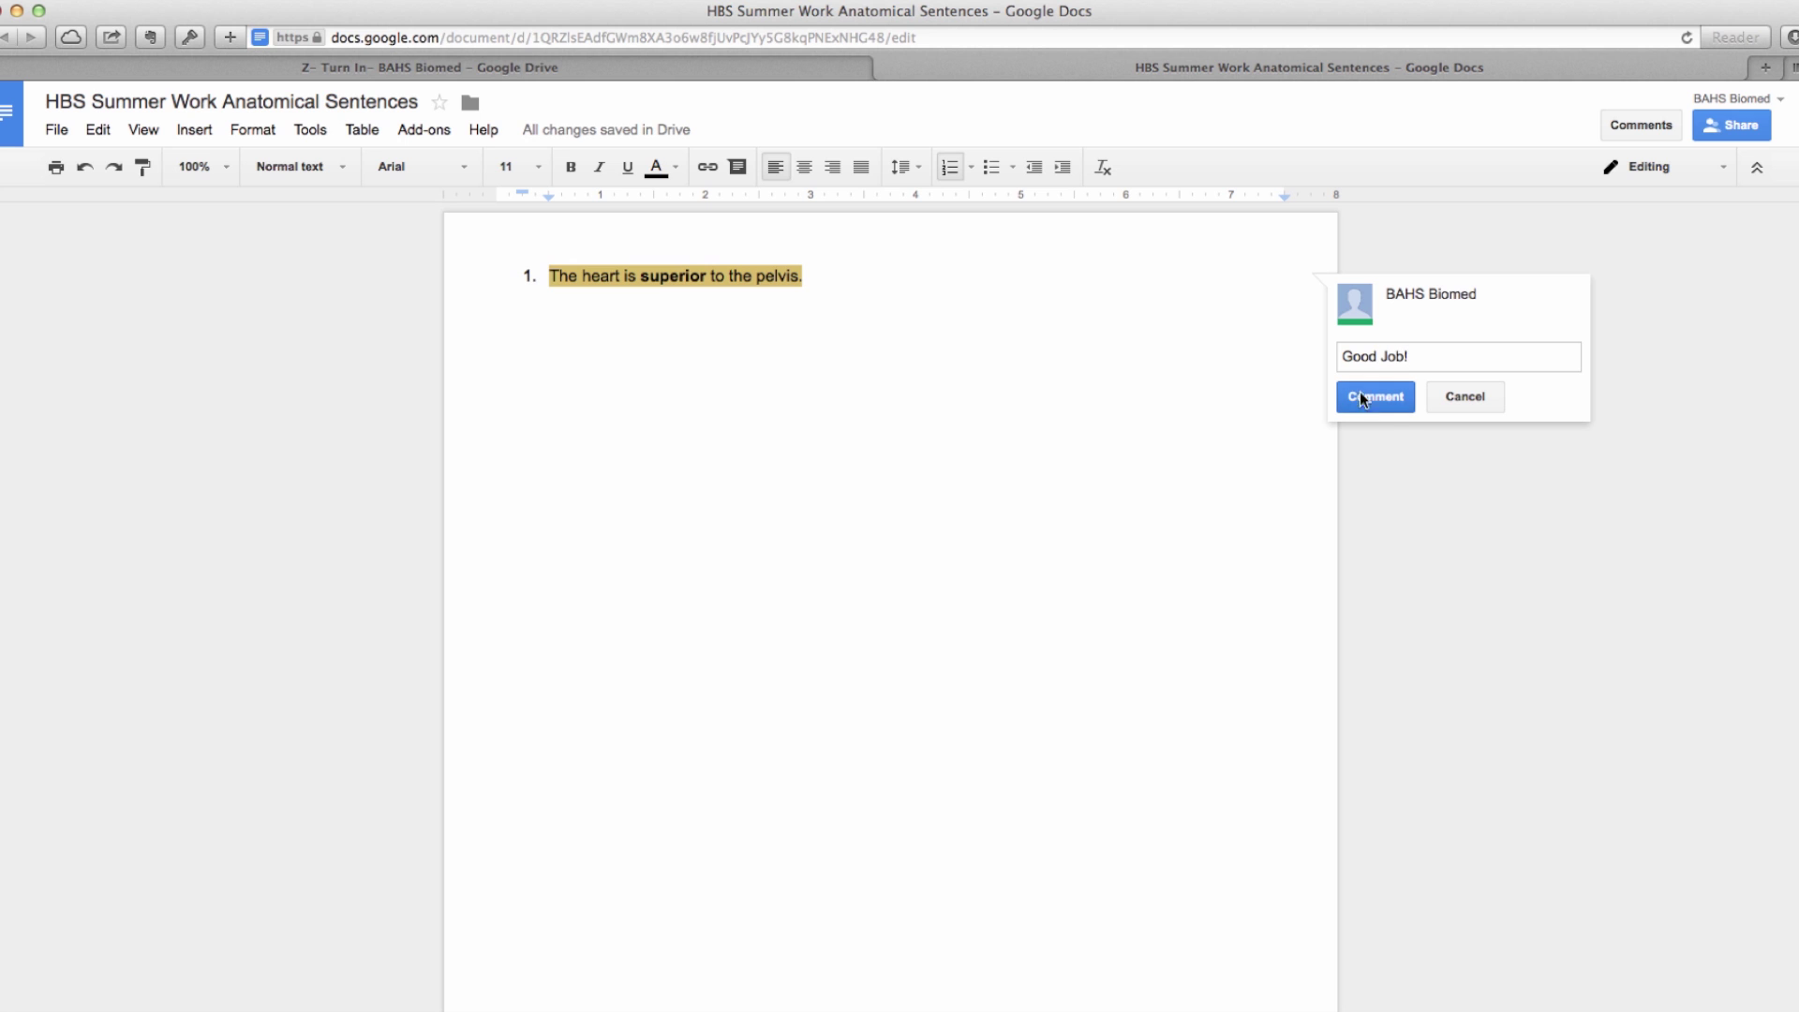
pyautogui.click(1392, 399)
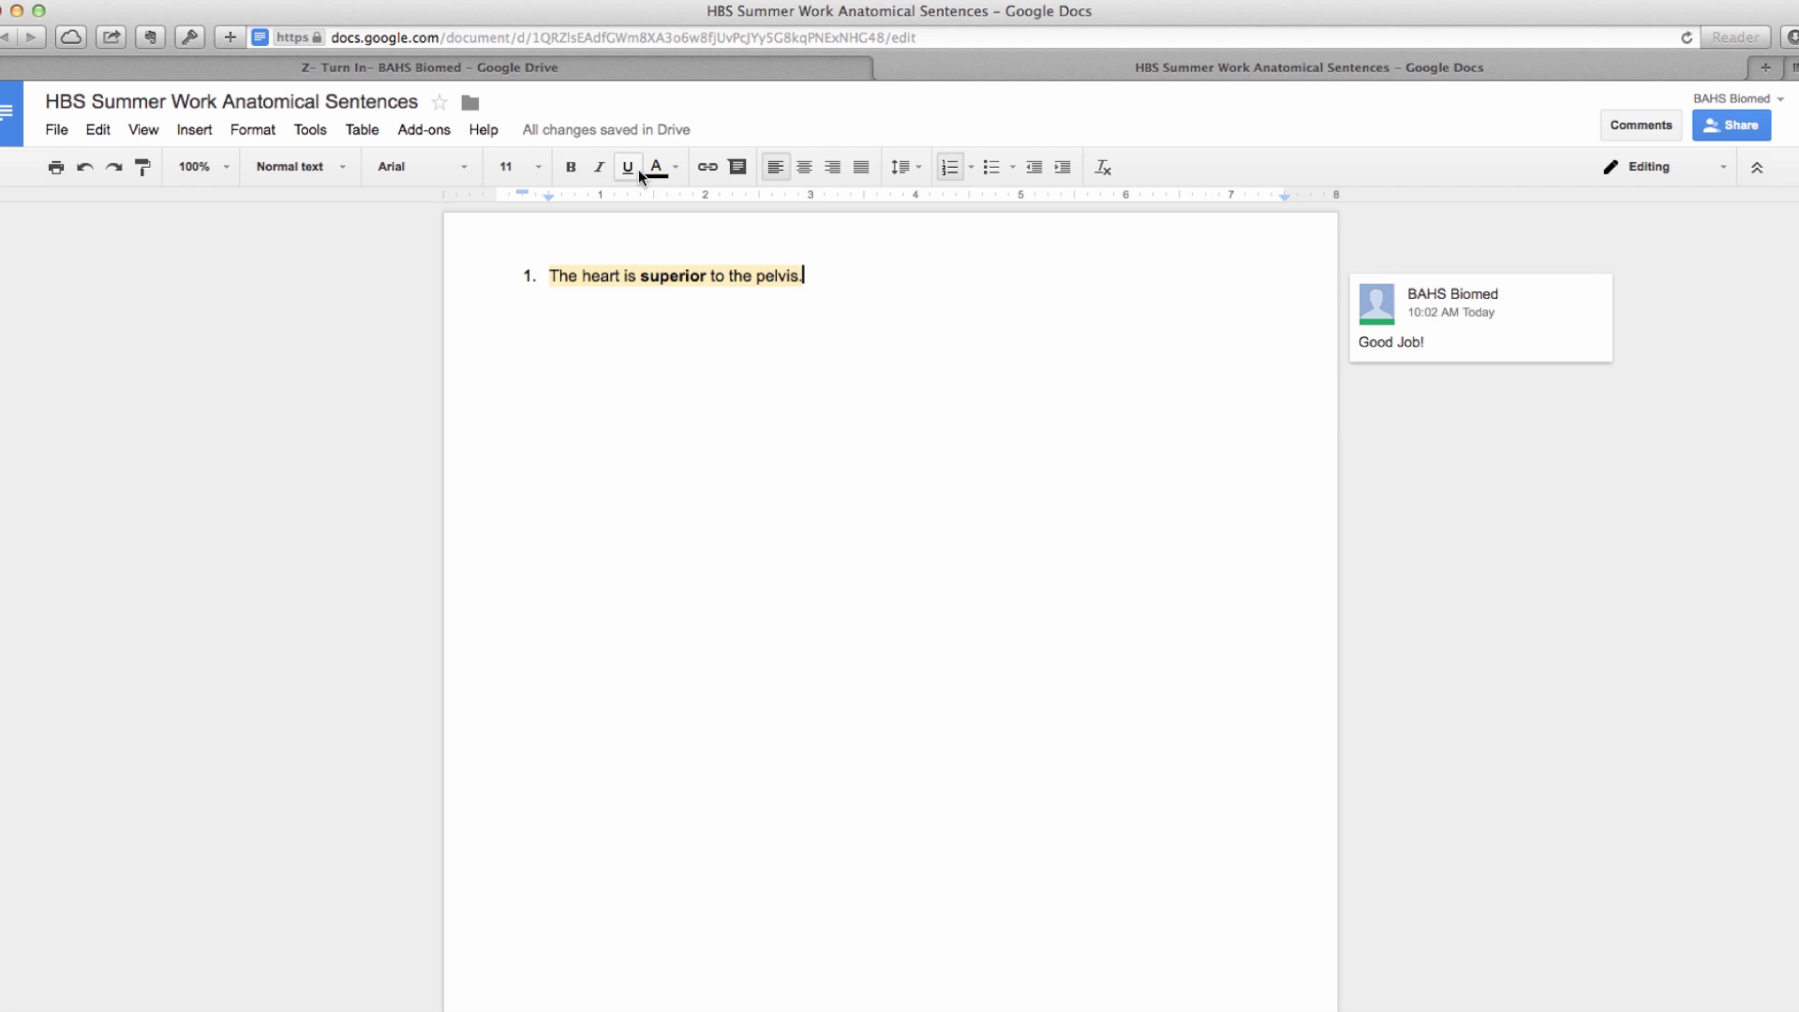
pyautogui.click(871, 67)
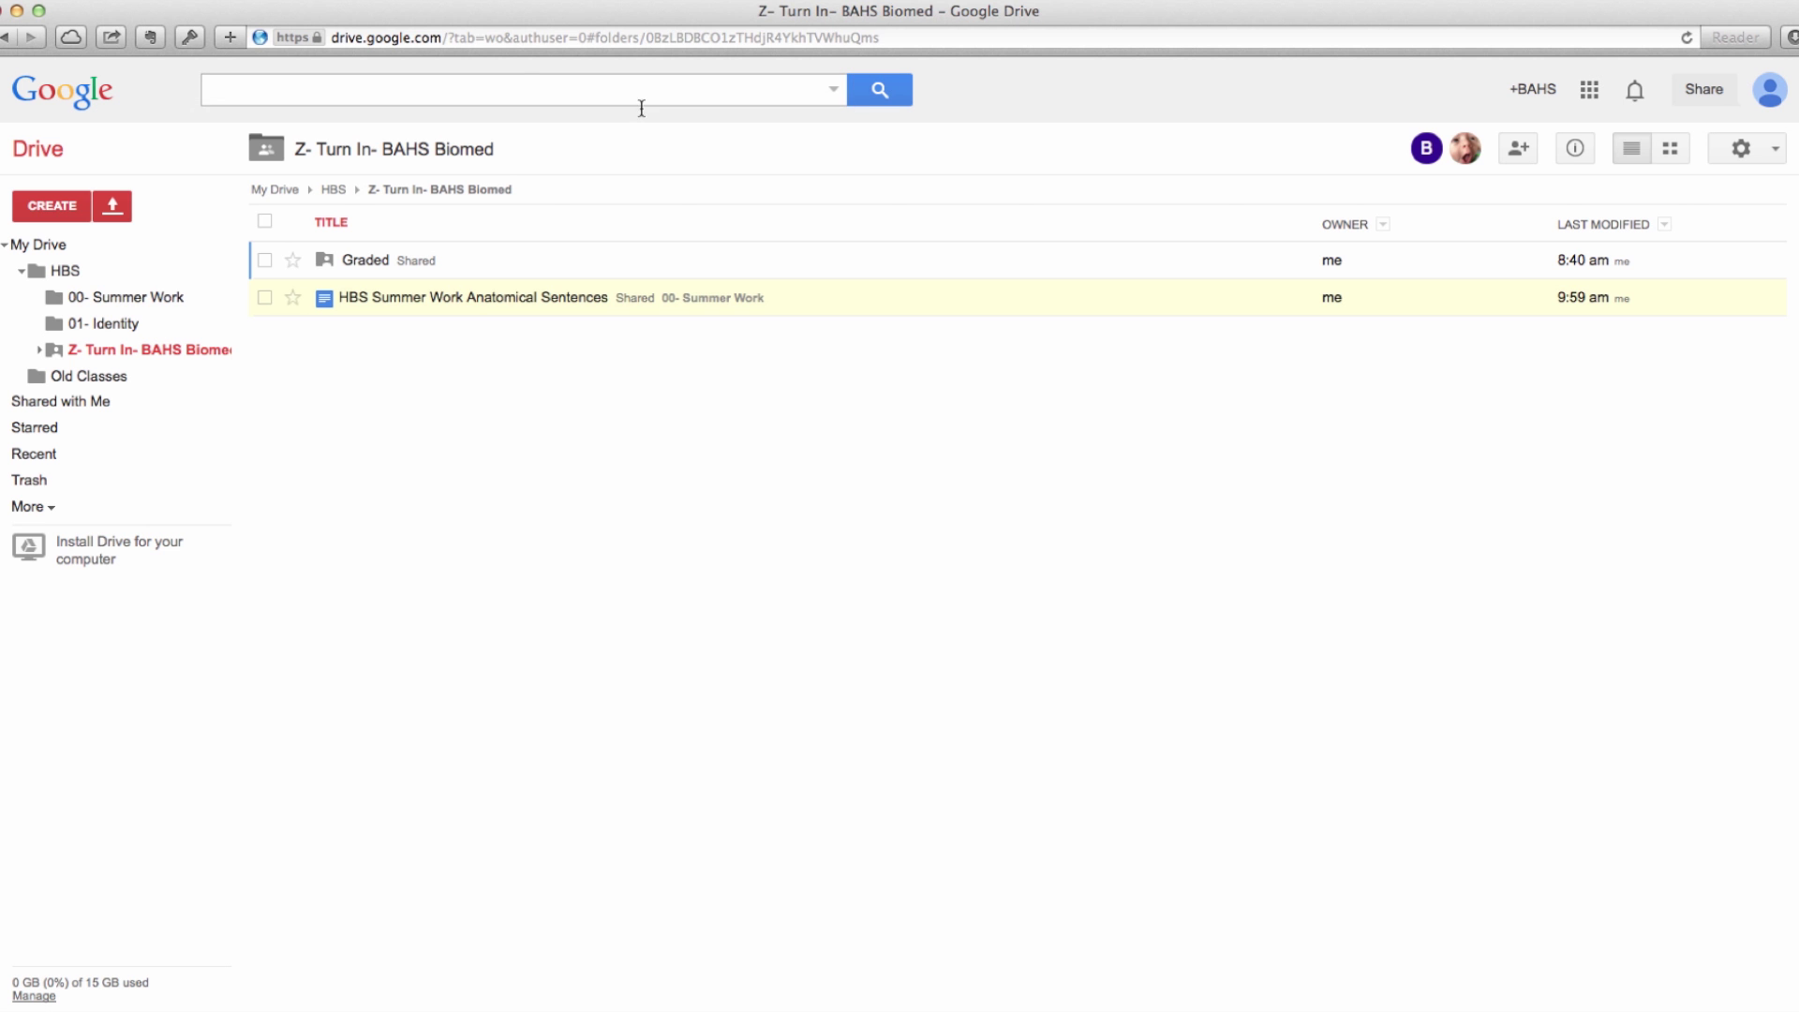
pyautogui.click(96, 296)
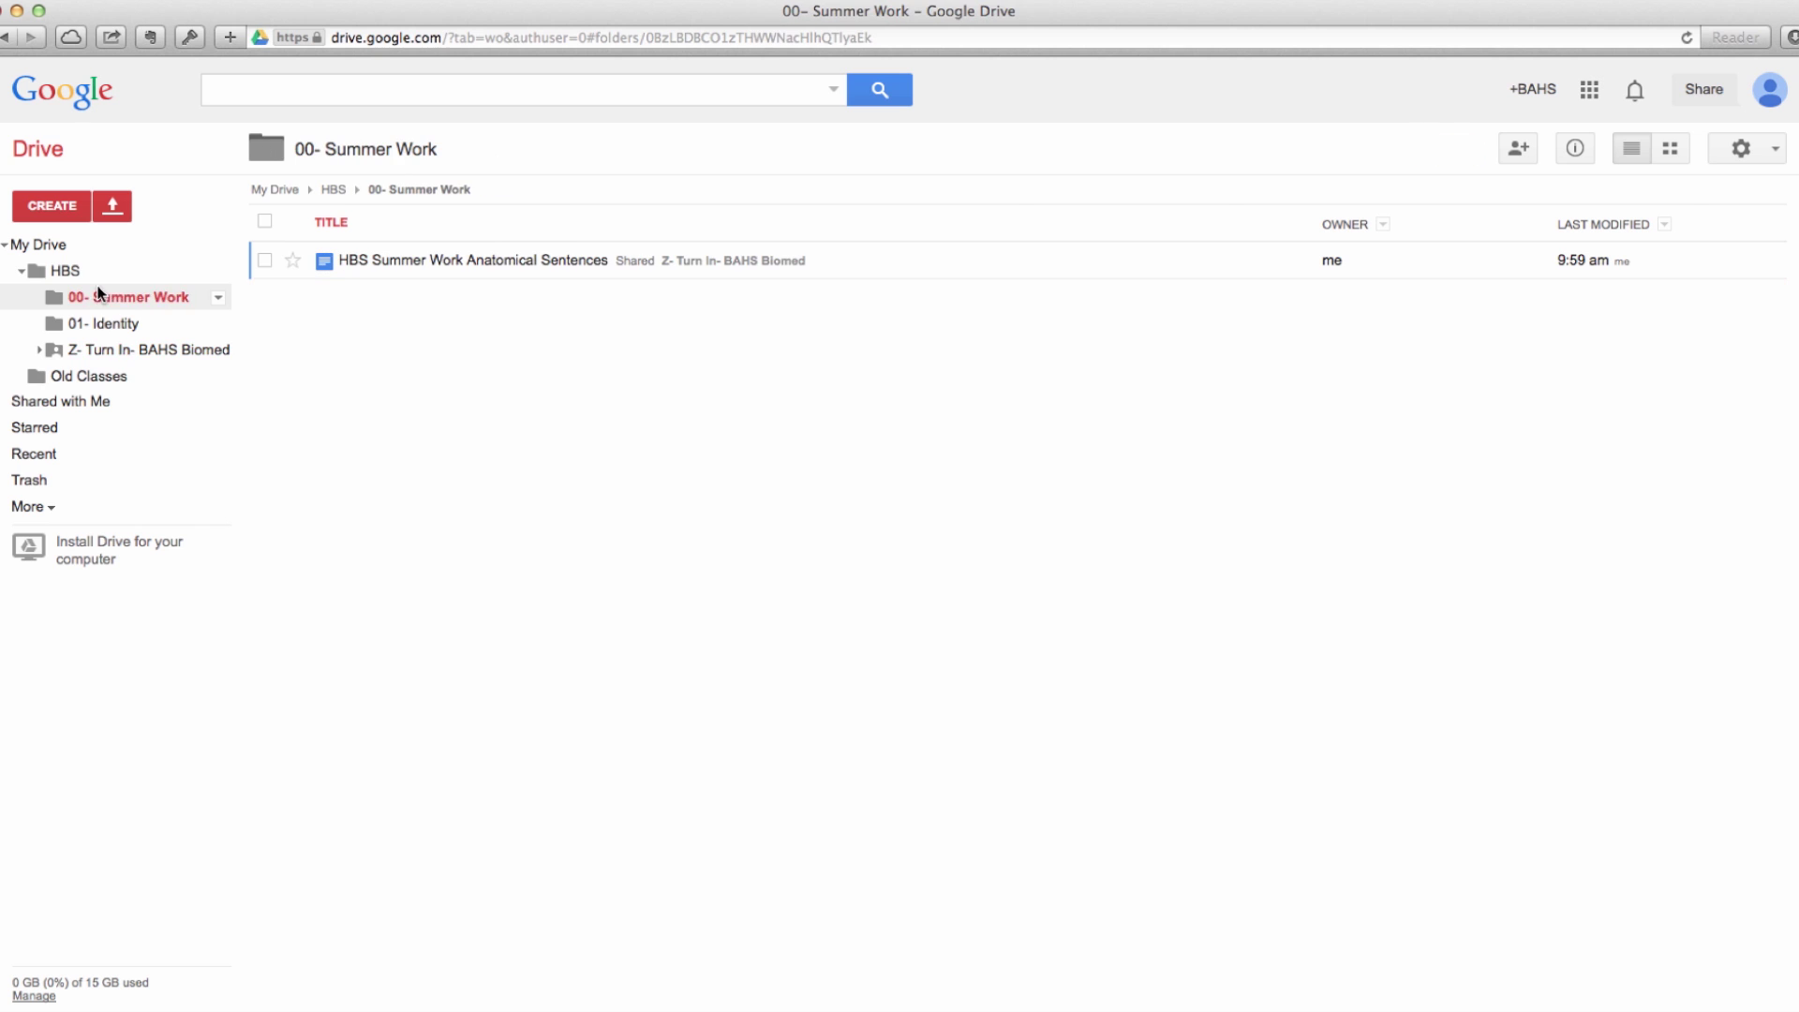
pyautogui.click(418, 262)
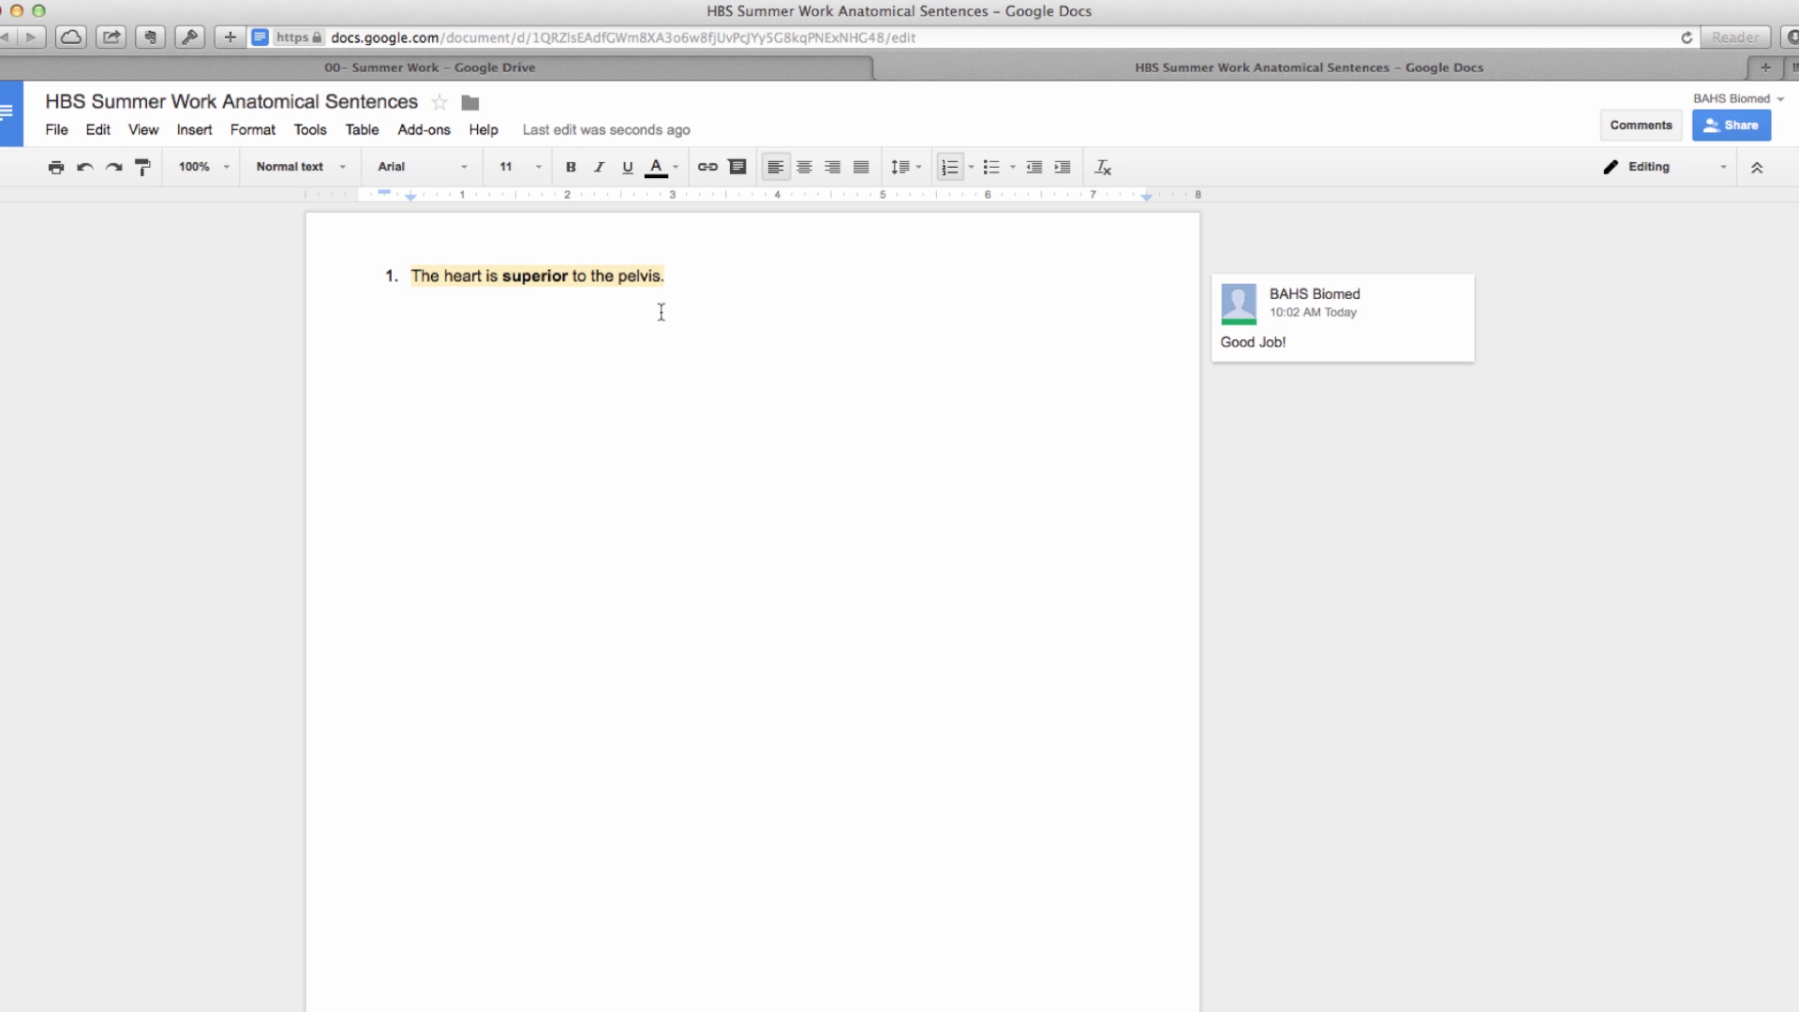
pyautogui.moveTo(1422, 340)
pyautogui.click(857, 67)
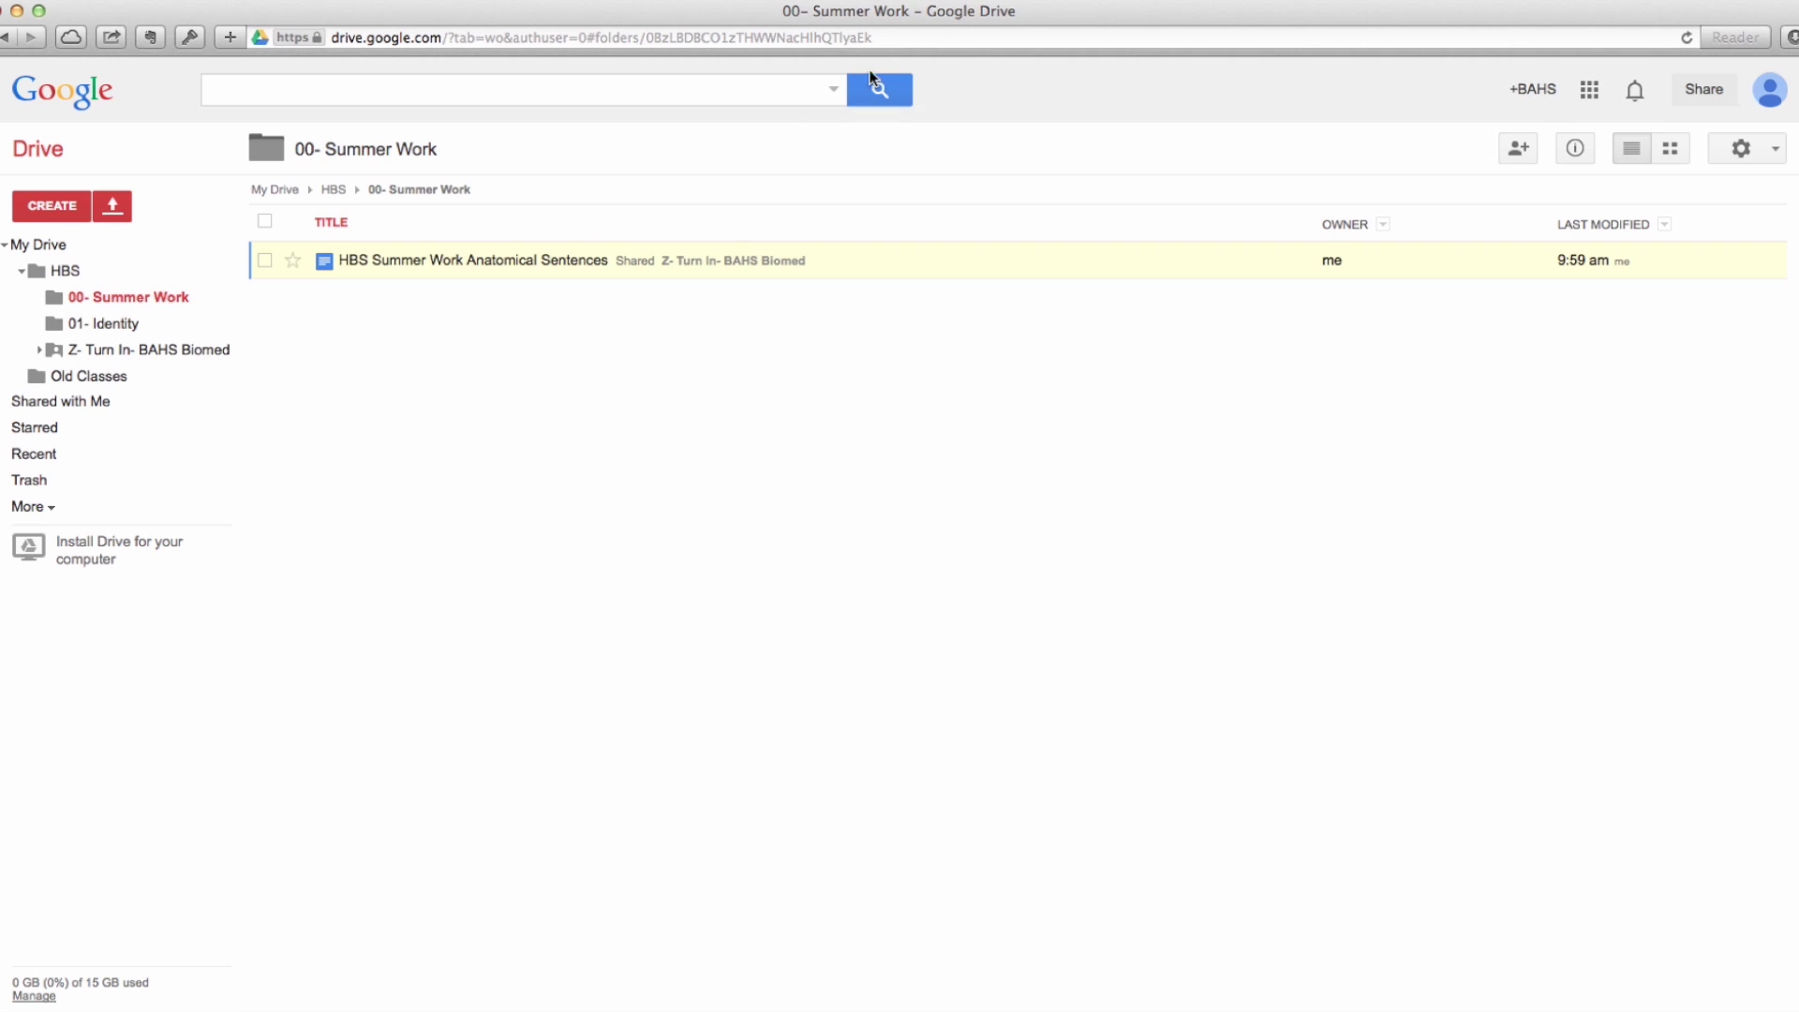
pyautogui.click(149, 349)
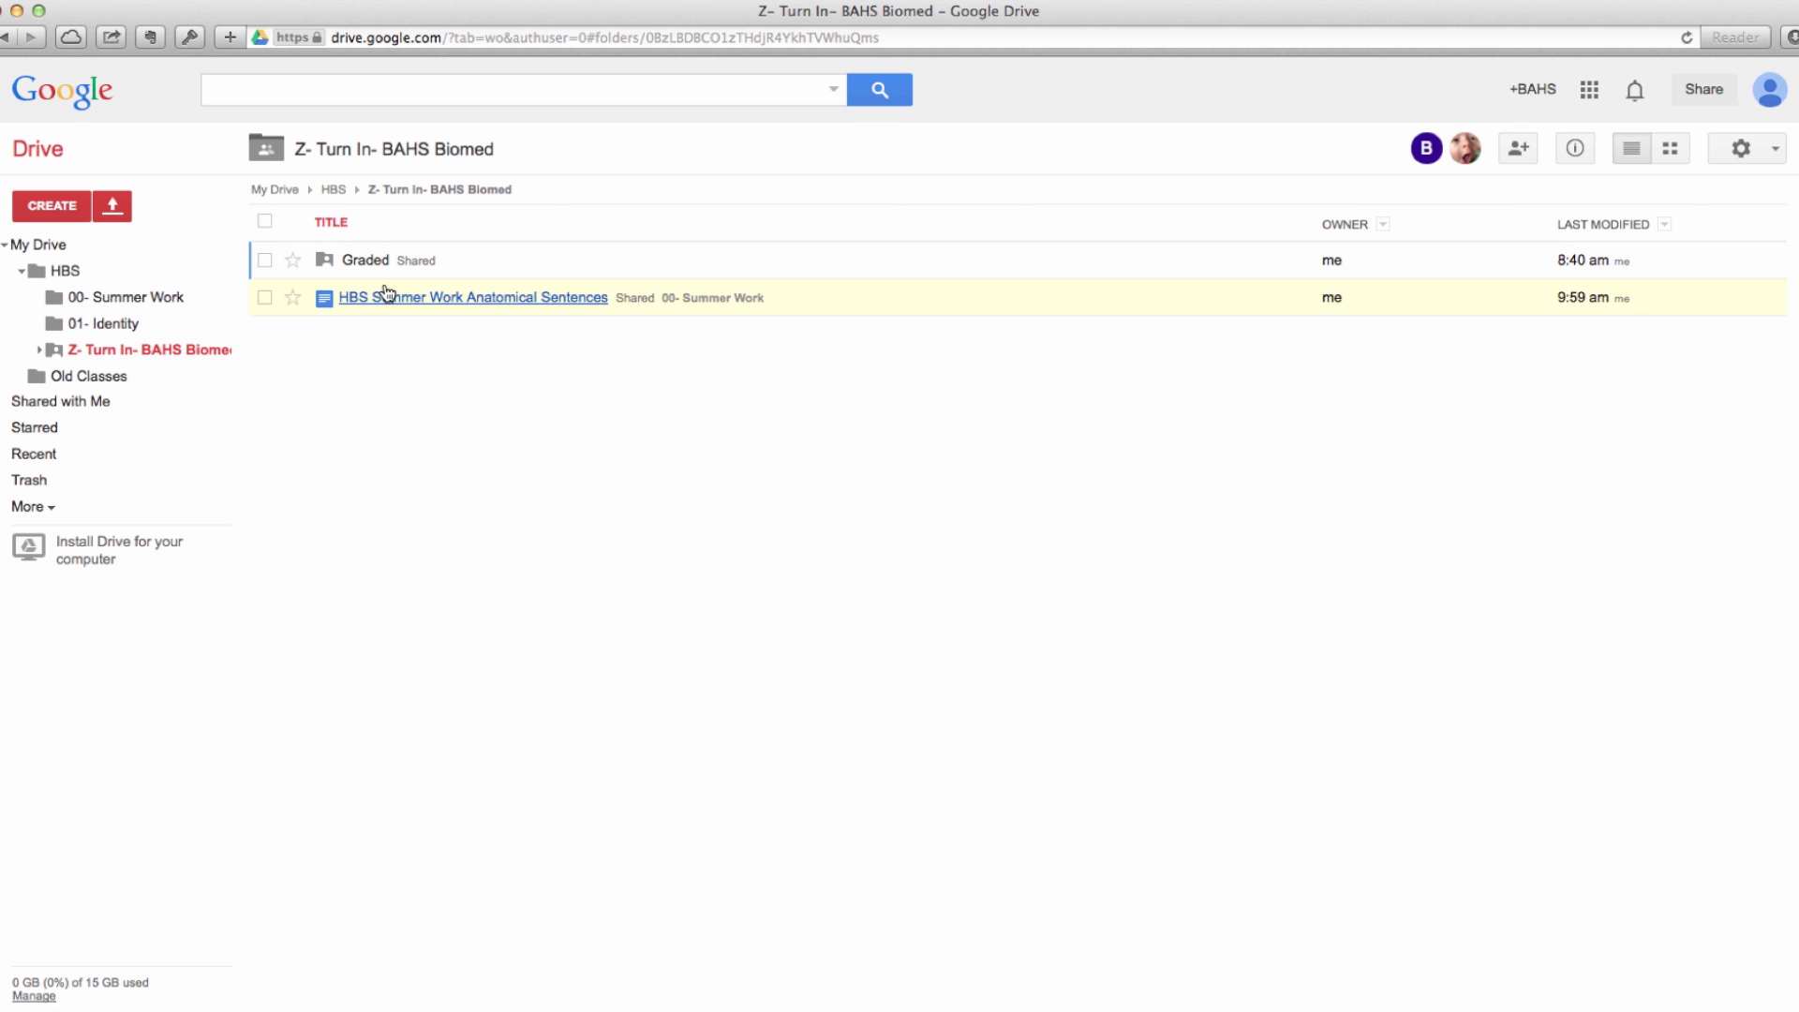
# Step: Move the doc from Z- Turn In- BAHS Biomed into its Graded subfolder and open Graded
pyautogui.moveTo(386, 294); pyautogui.dragTo(380, 281)
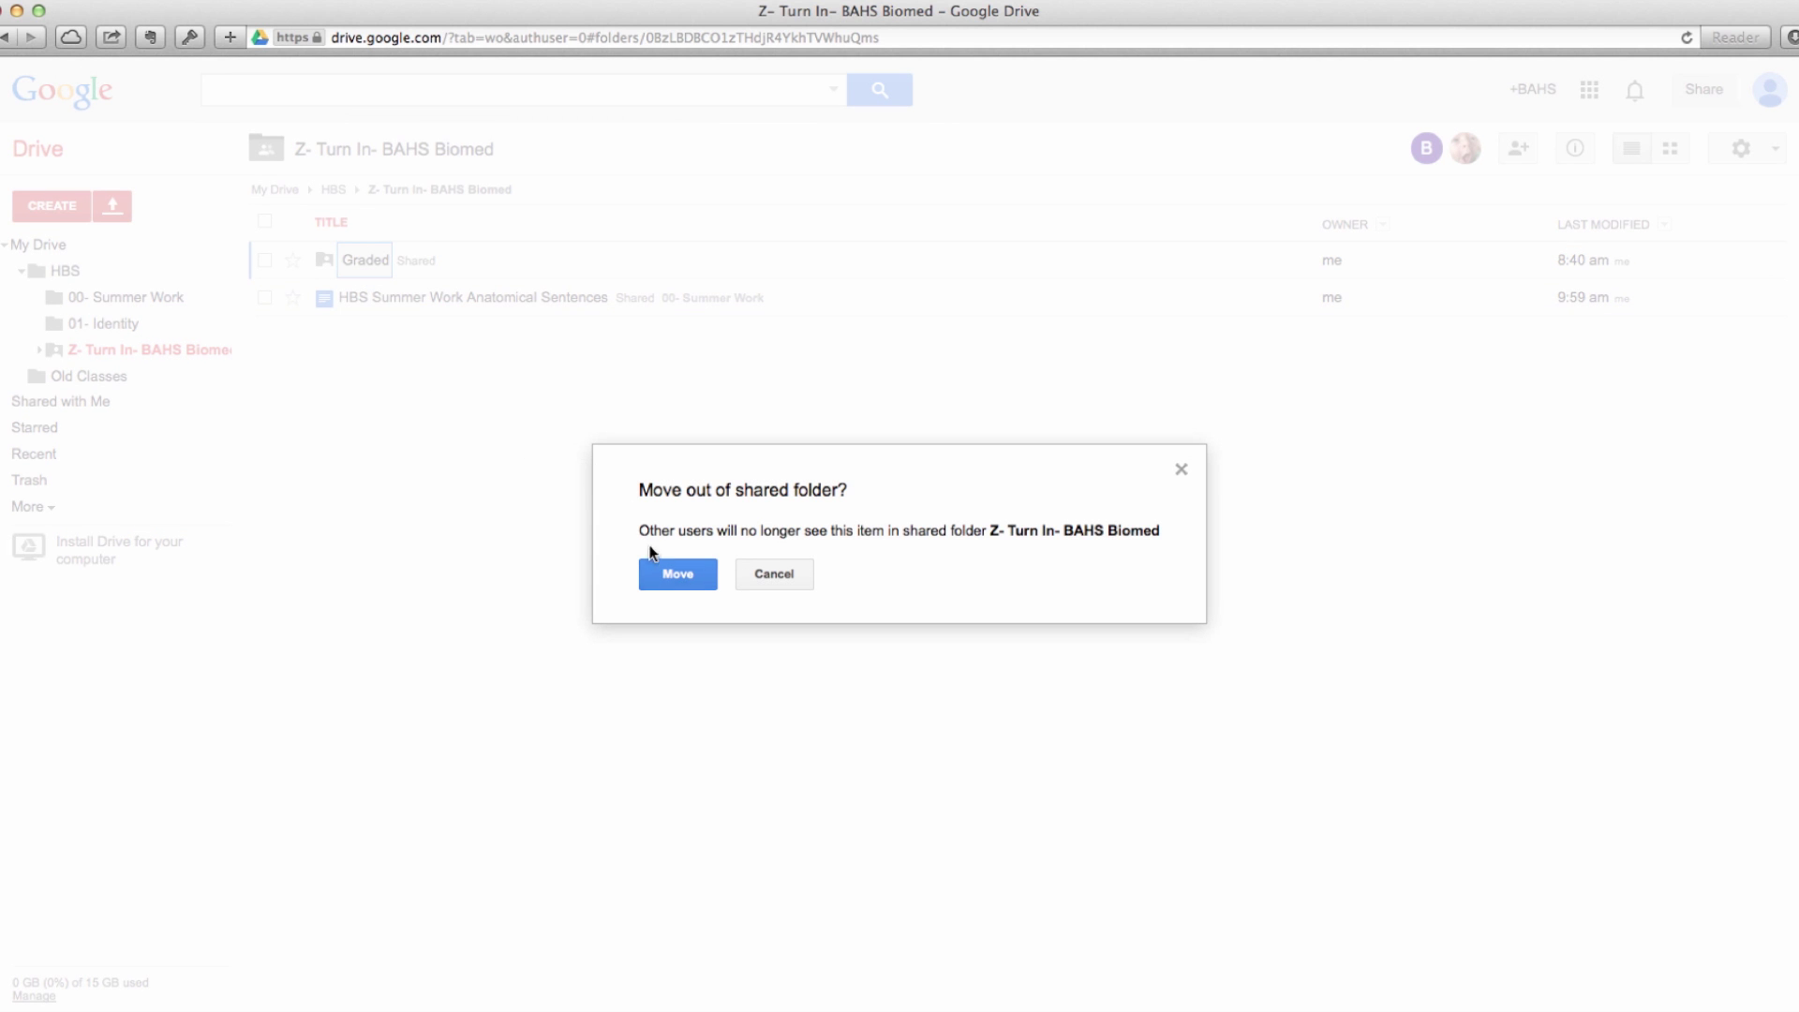
pyautogui.click(672, 575)
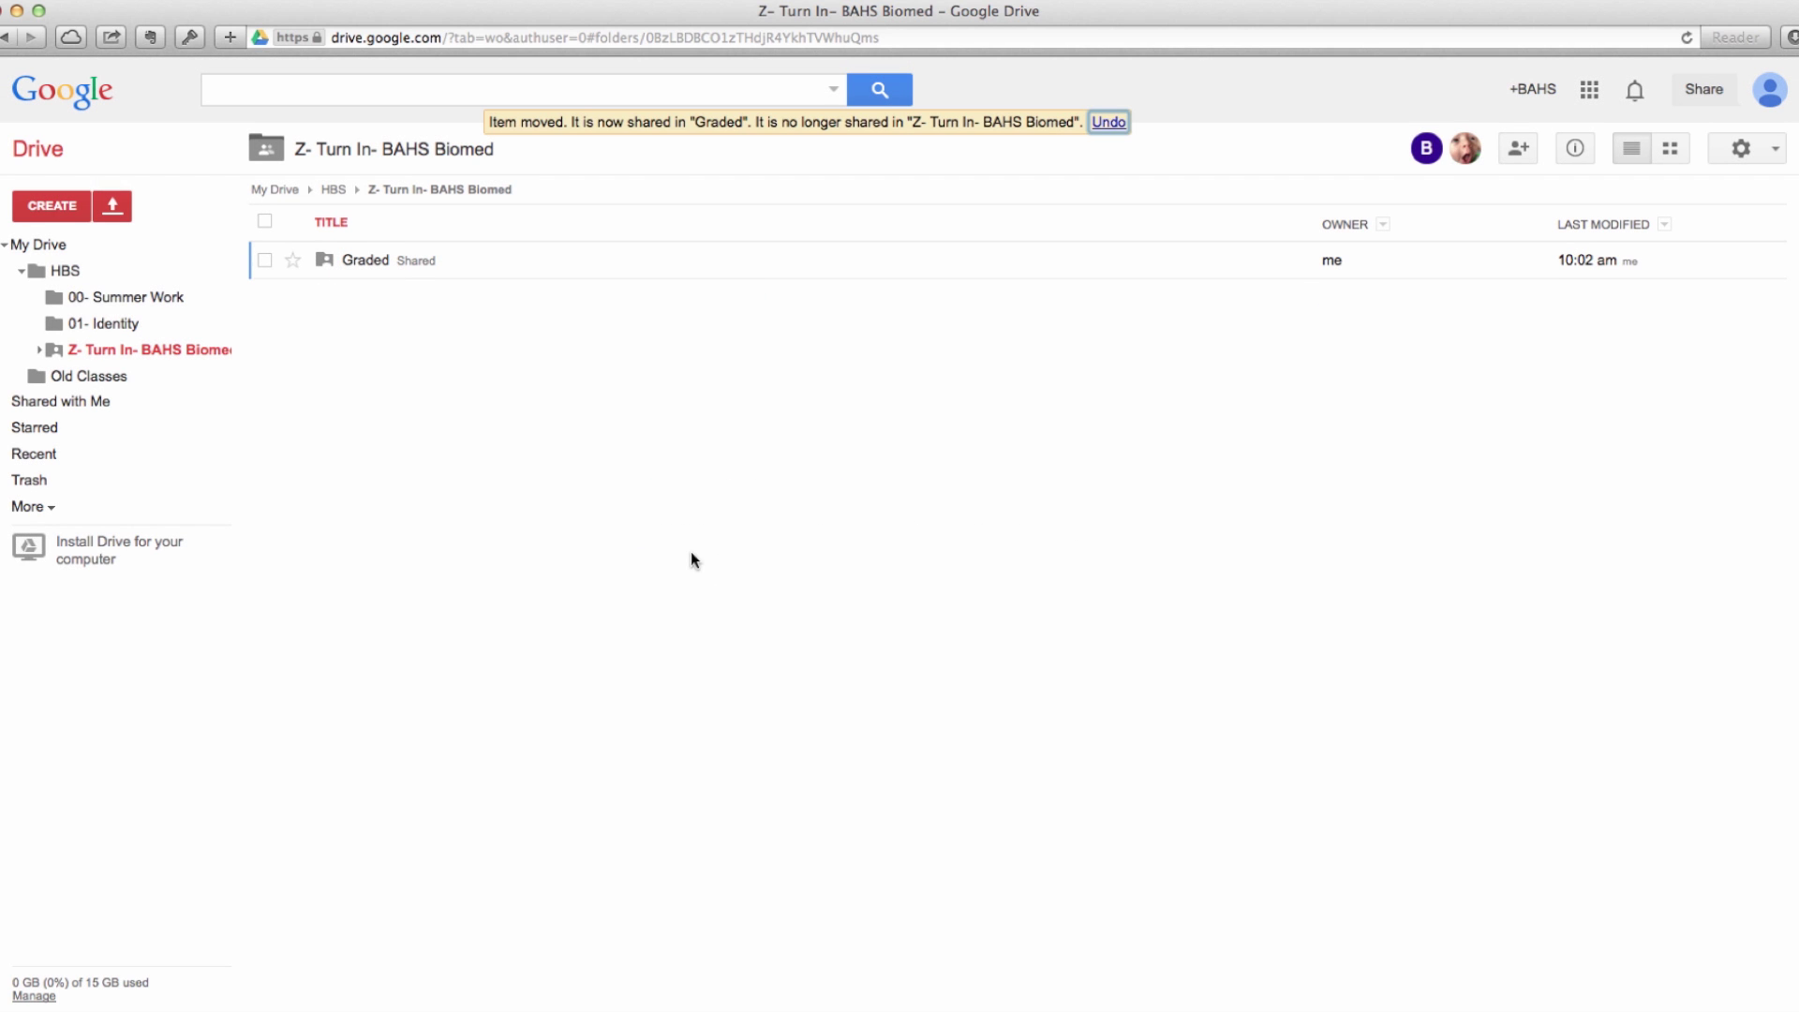
pyautogui.click(356, 262)
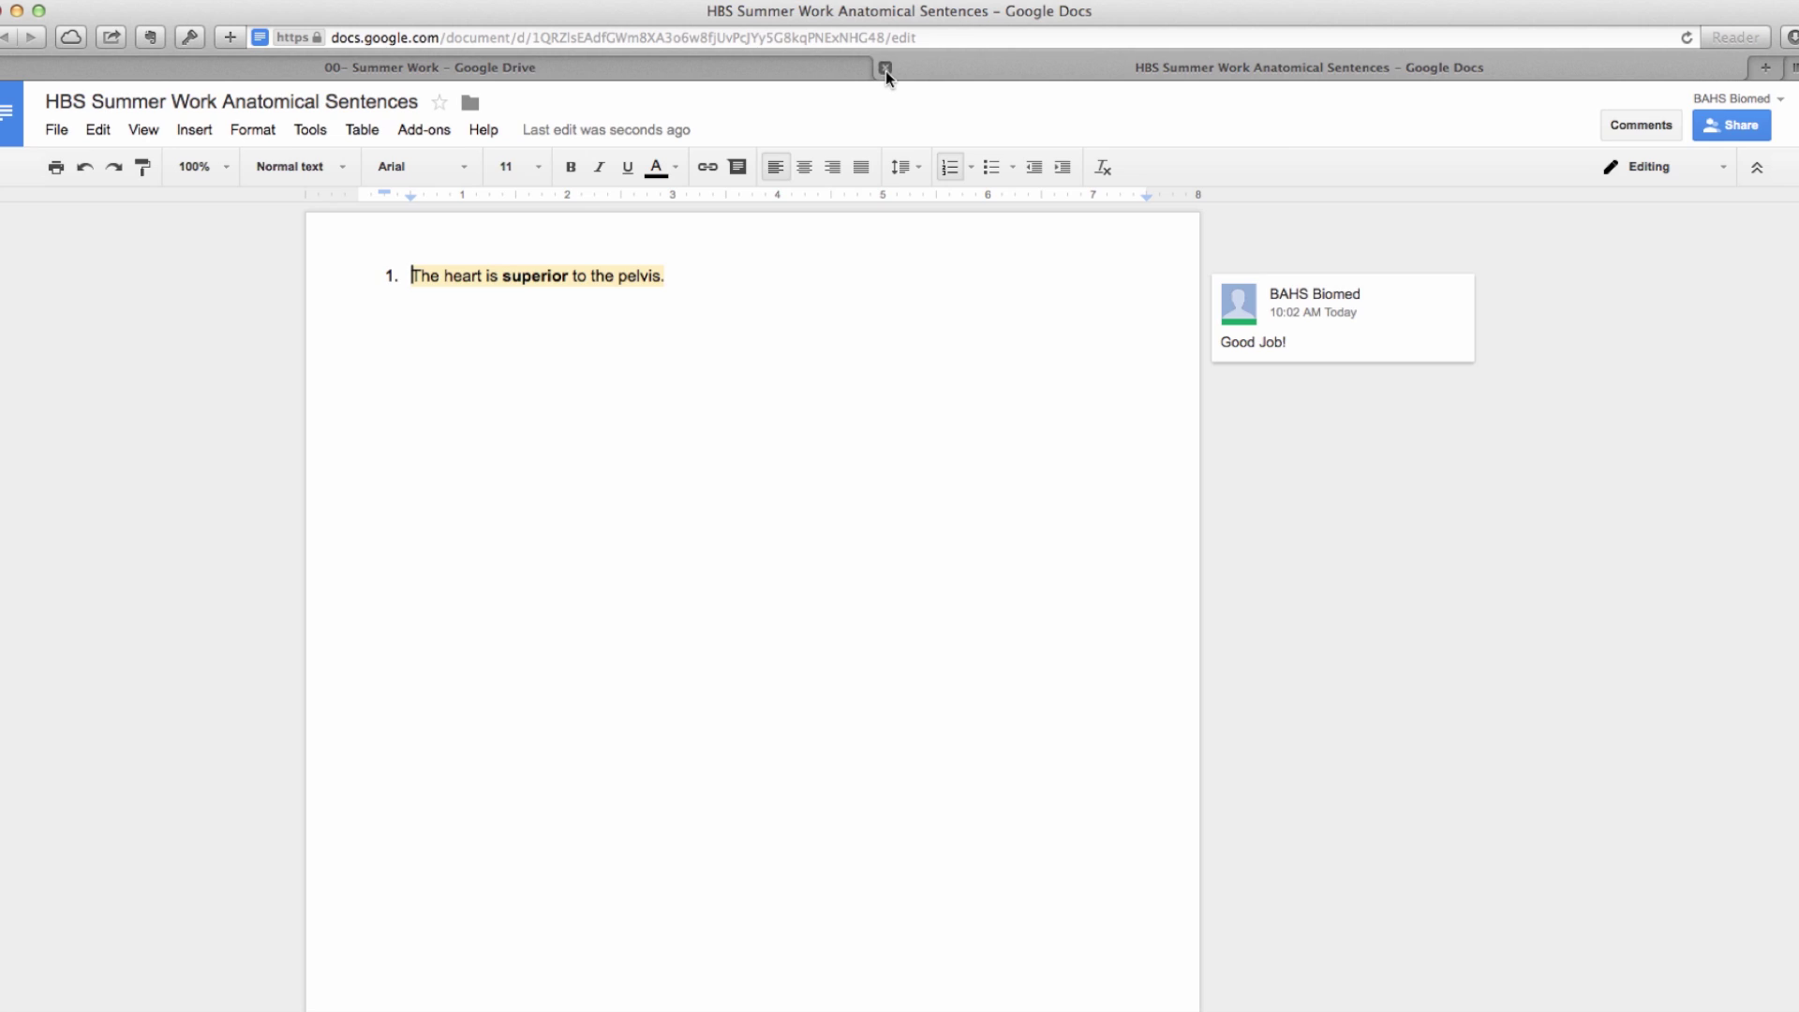
# Step: Close the 'HBS Summer Work Anatomical Sentences' document tab to return to the 00- Summer Work folder
pyautogui.click(886, 71)
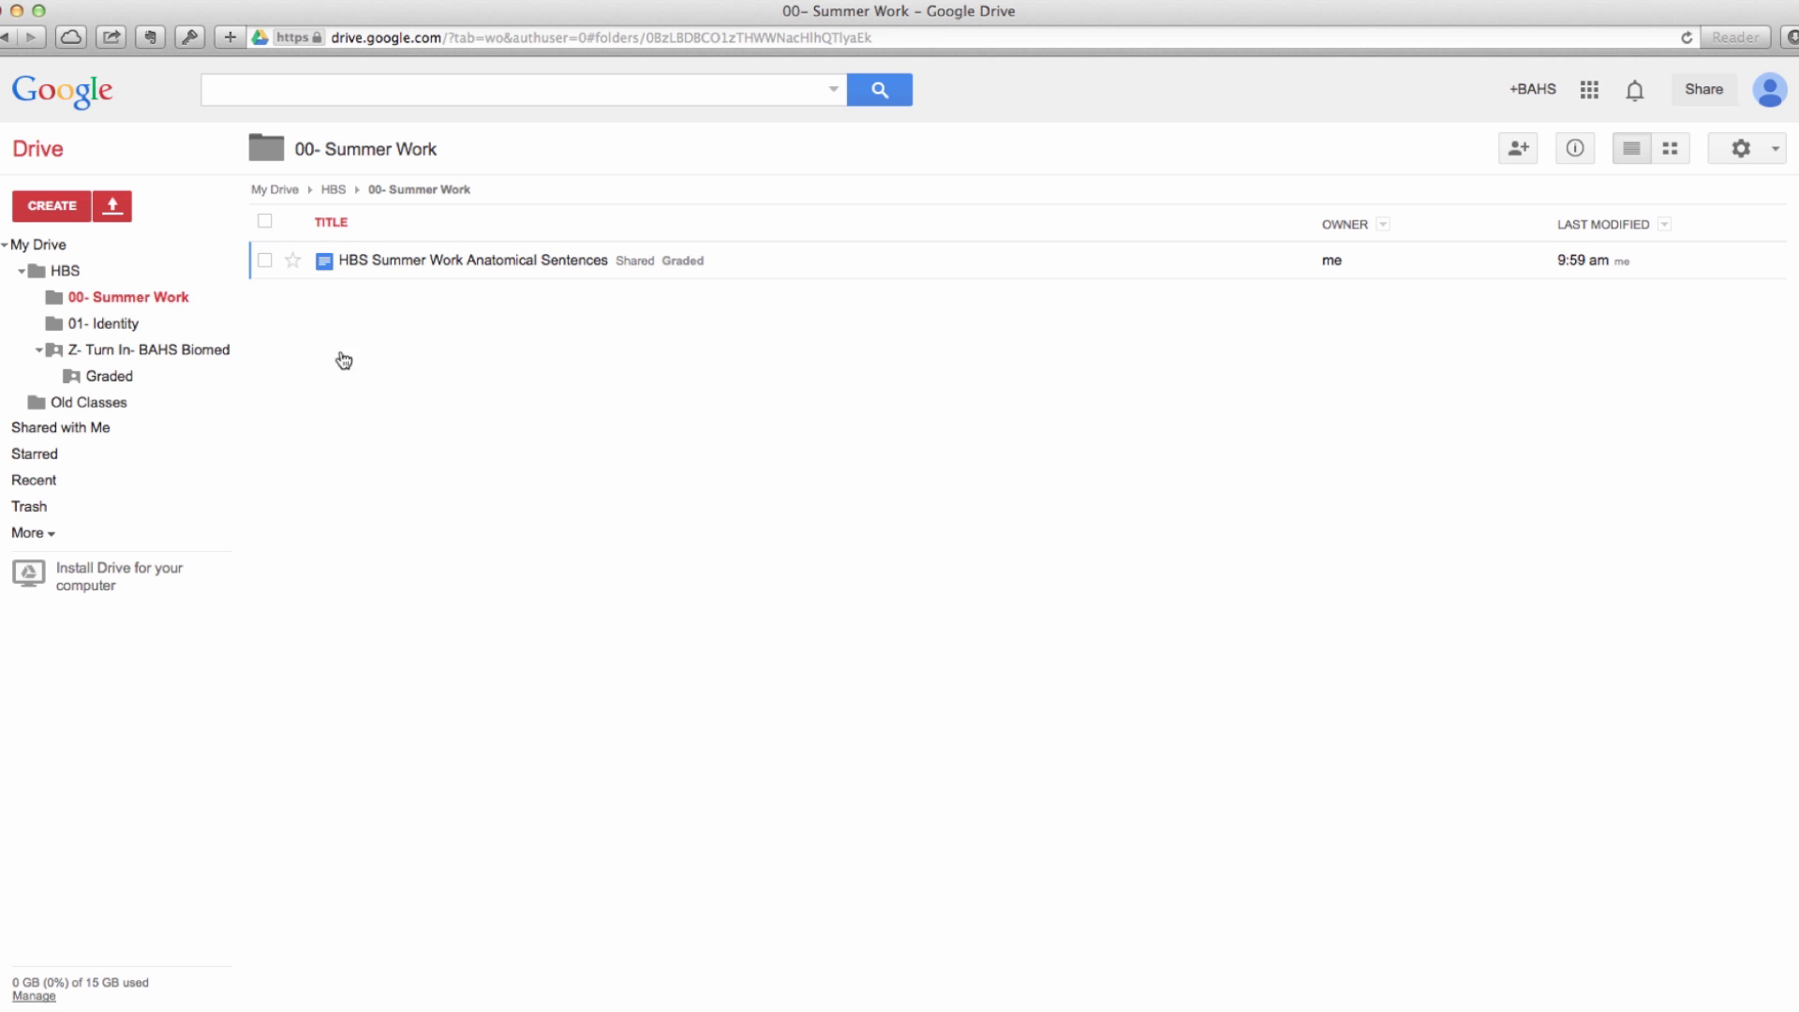
# Step: Open Graded under Z- Turn In- BAHS Biomed in the sidebar to confirm the doc is there
pyautogui.click(139, 376)
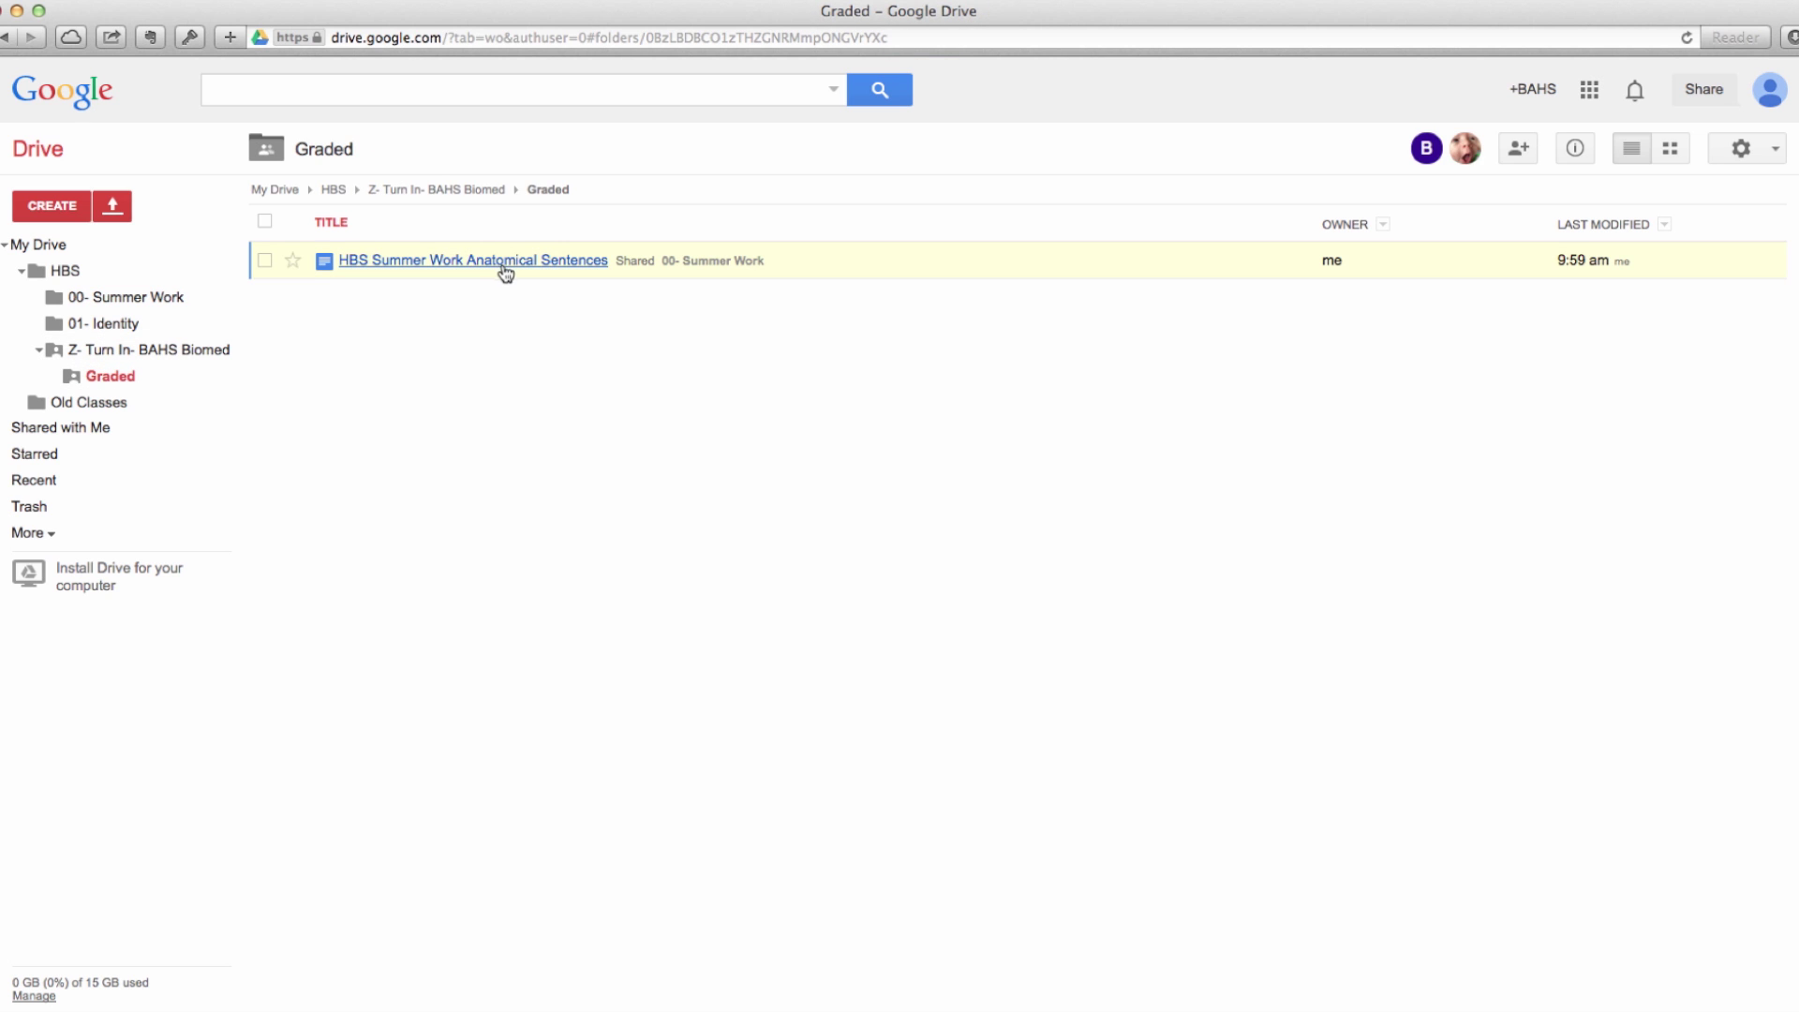